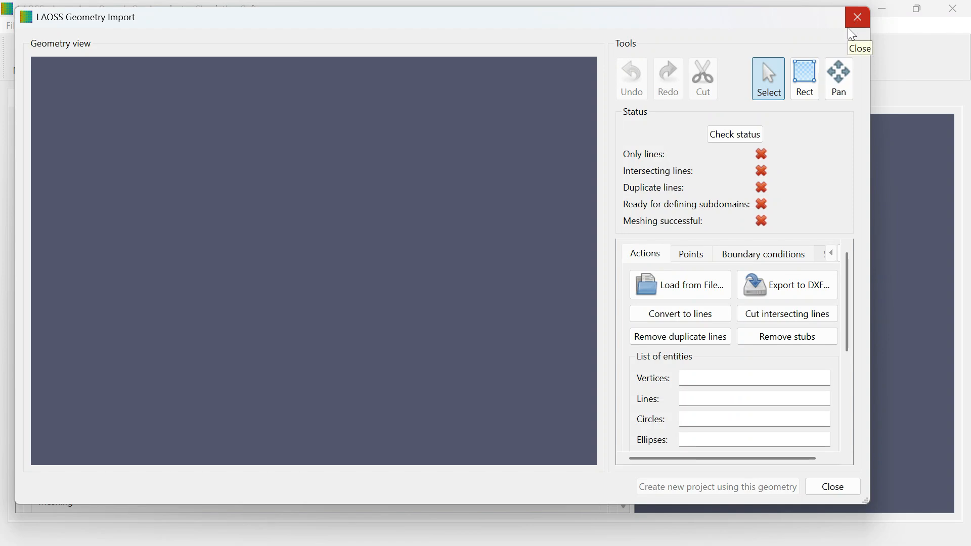
Step: Close the geometry import and start a new Large area project that uses the default project path
{"action": "left_click", "coordinate": [855, 20]}
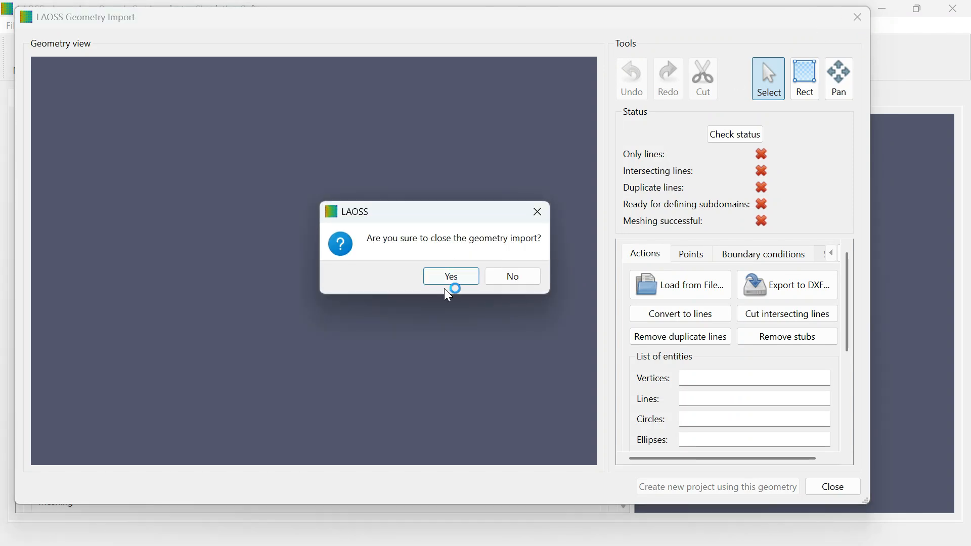
{"action": "left_click", "coordinate": [448, 277]}
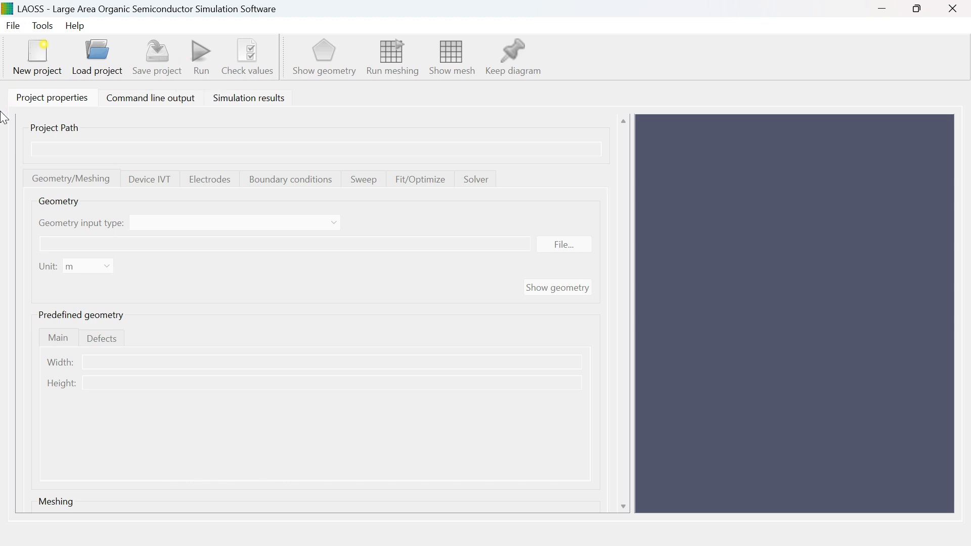
{"action": "left_click", "coordinate": [39, 57]}
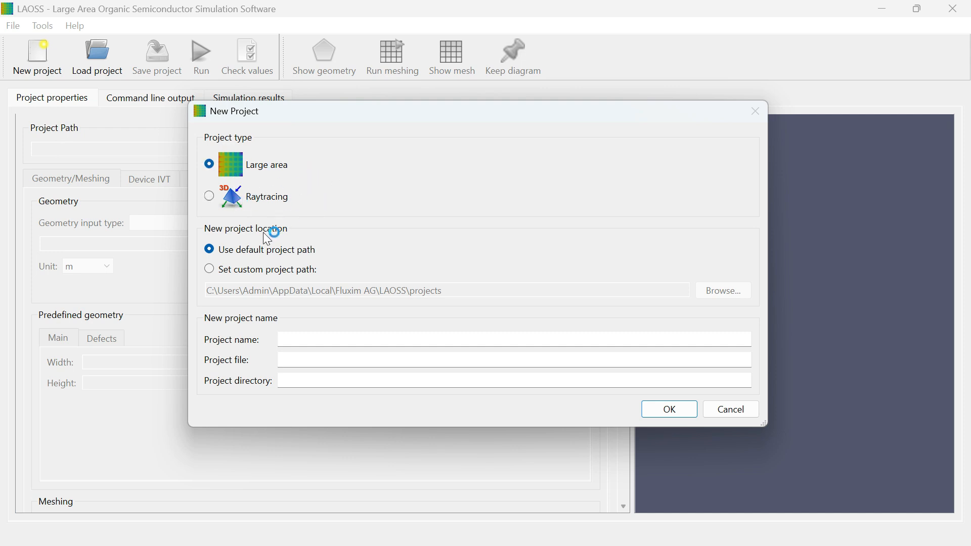
{"action": "left_click", "coordinate": [209, 197]}
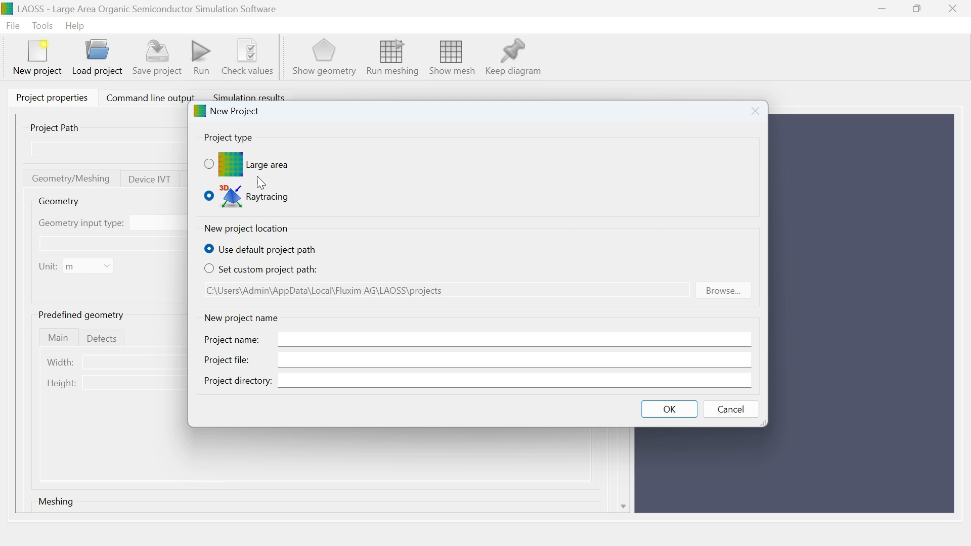
{"action": "left_click", "coordinate": [210, 165]}
{"action": "left_click", "coordinate": [210, 269]}
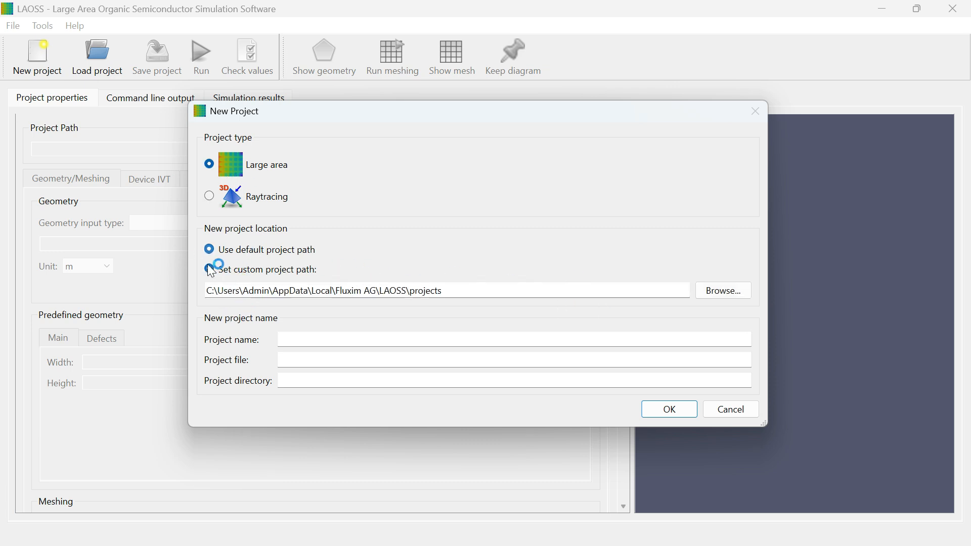
{"action": "left_click", "coordinate": [212, 253]}
Step: Name the new project OLEDWITHHEXAGONALMETALGRID2 and create it
{"action": "left_click", "coordinate": [306, 341]}
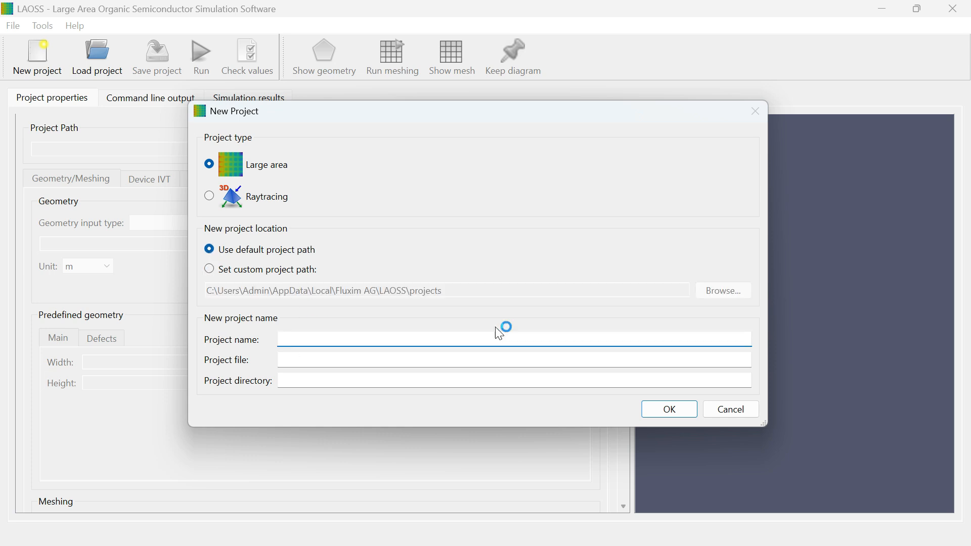
{"action": "type", "text": "OLED"}
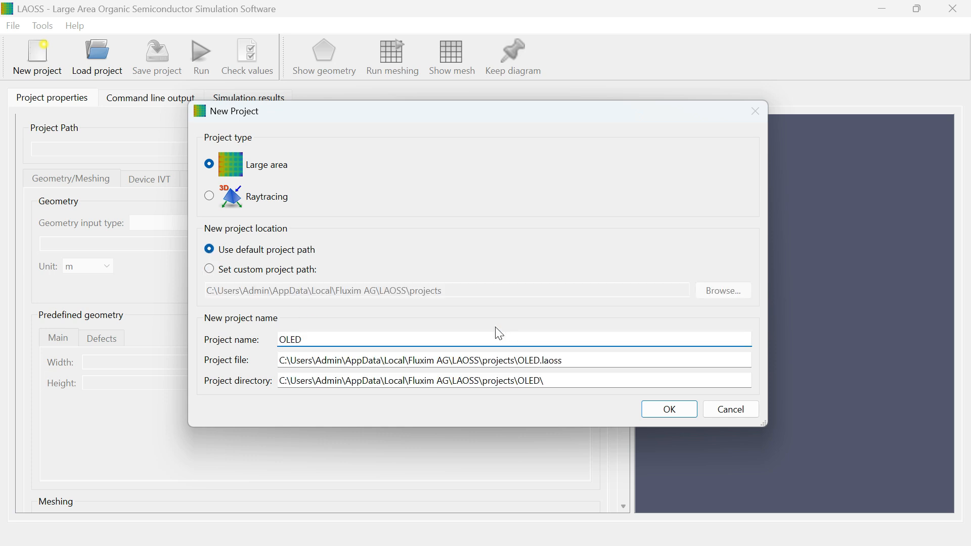
{"action": "type", "text": "WITH"}
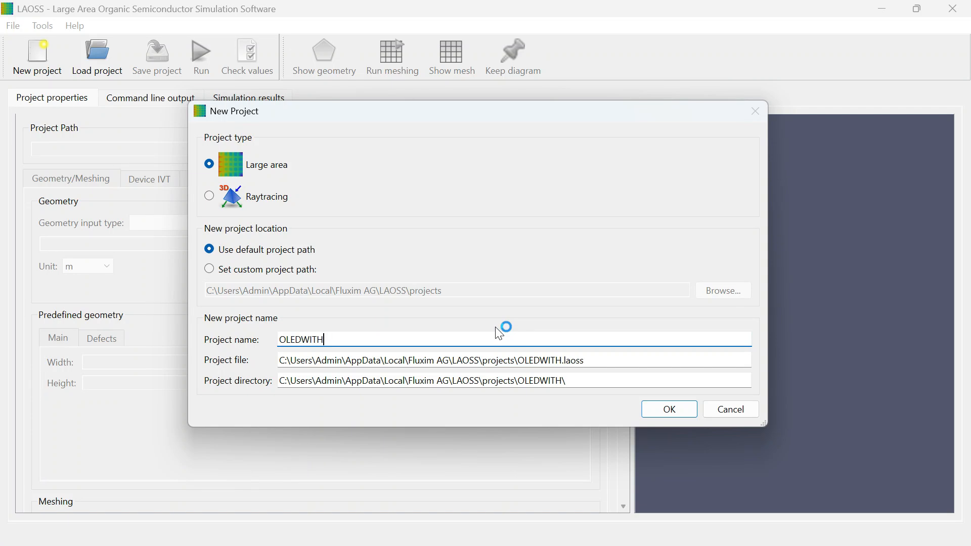
{"action": "type", "text": "HEXAGONALMETALGRID2"}
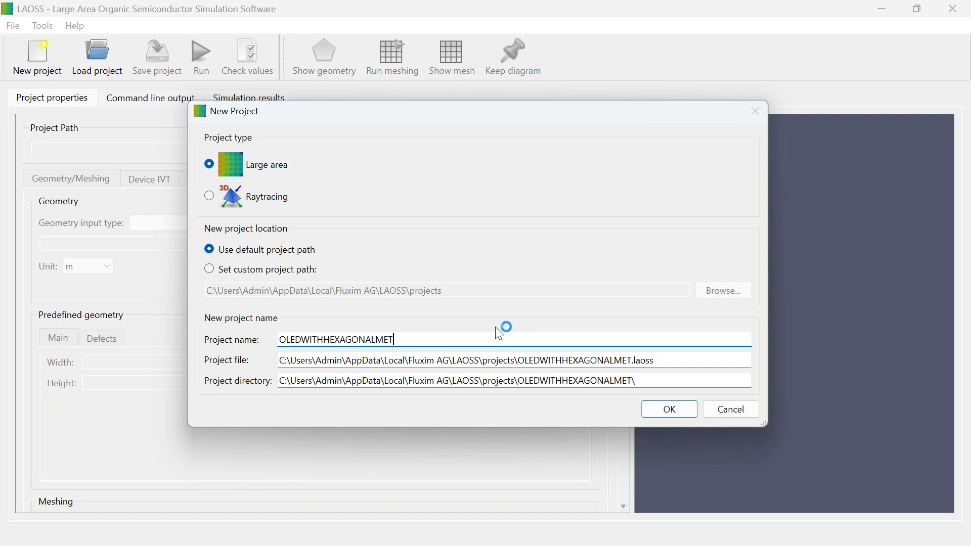
{"action": "left_click", "coordinate": [674, 412]}
Step: Choose Predefined geometry #5: Hexagonal metal grid as the geometry input type and set its unit to mm
{"action": "left_click", "coordinate": [192, 222]}
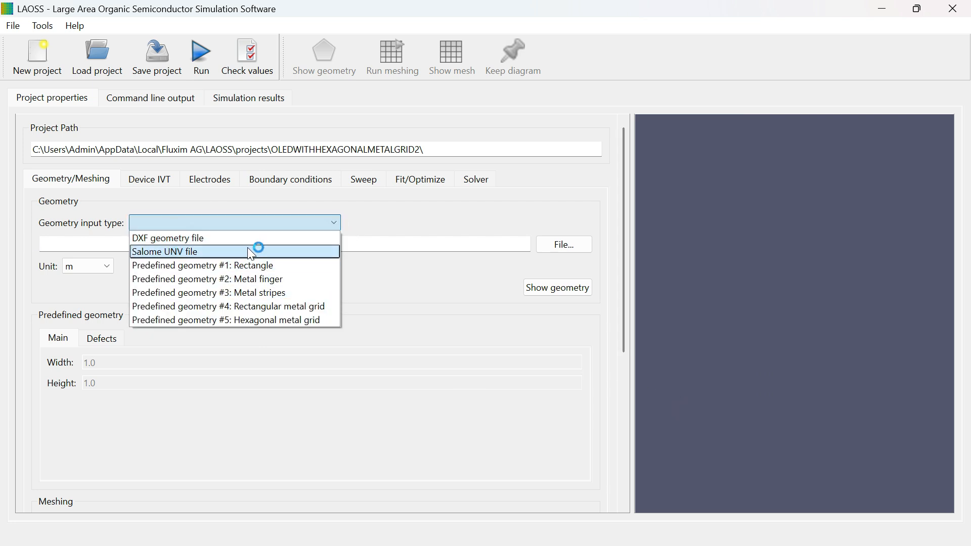
{"action": "left_click", "coordinate": [172, 239]}
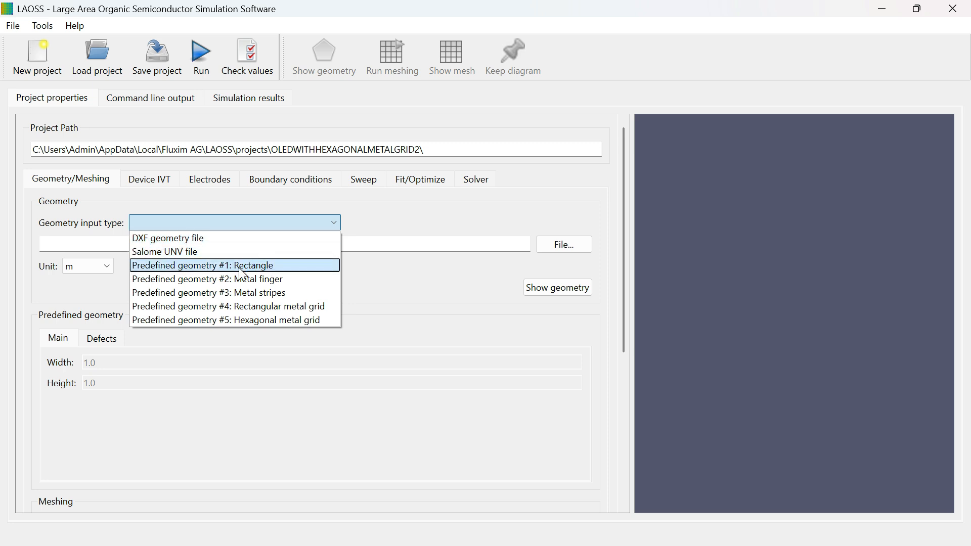
{"action": "left_click", "coordinate": [180, 279]}
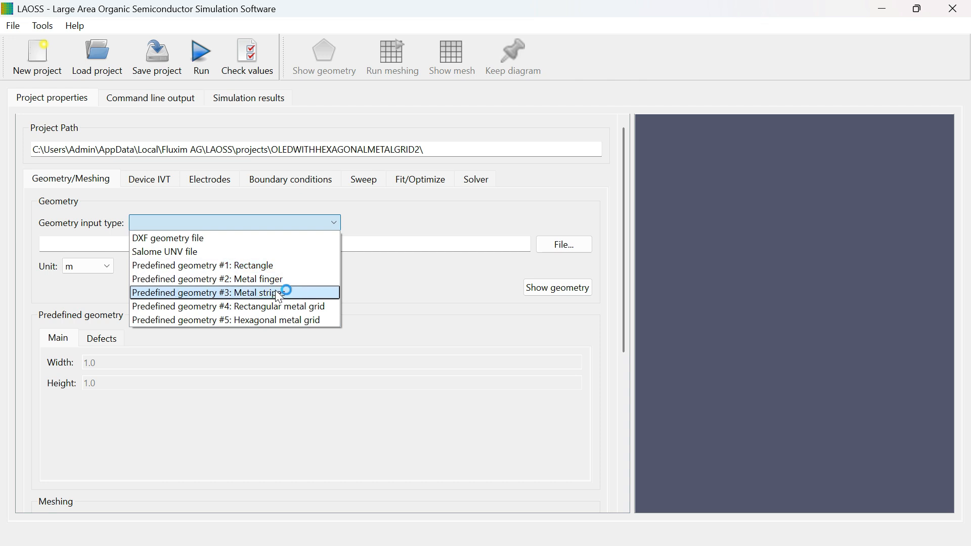
{"action": "left_click", "coordinate": [316, 306]}
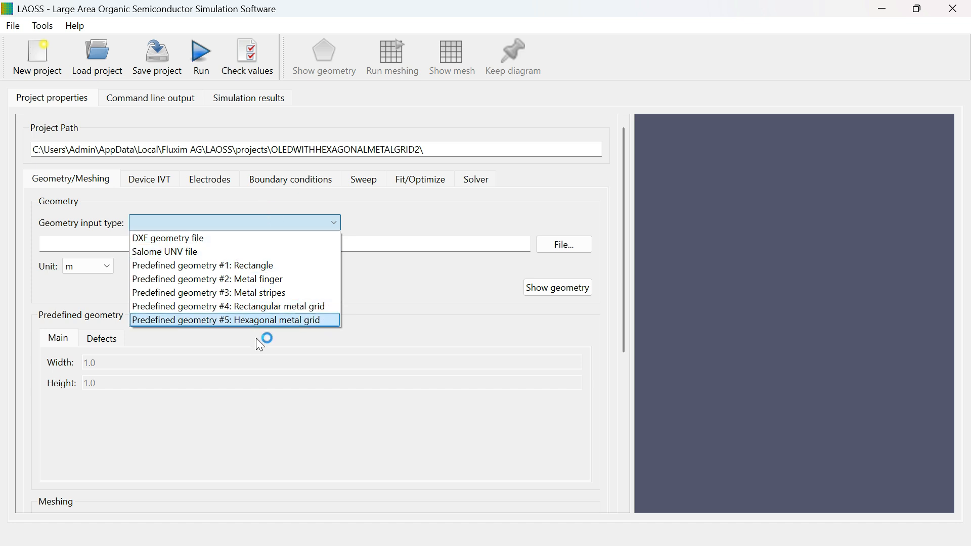
{"action": "left_click", "coordinate": [256, 321]}
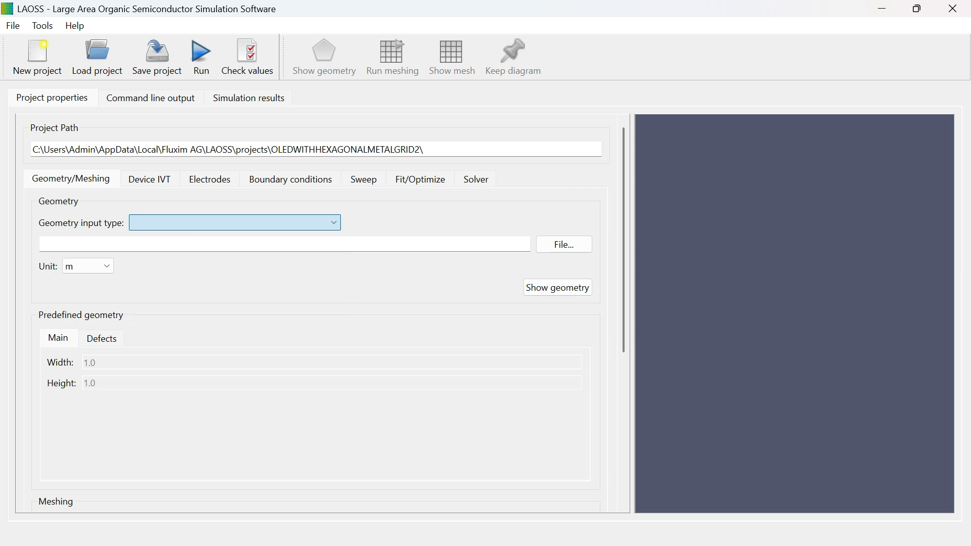
{"action": "left_click", "coordinate": [107, 266]}
{"action": "left_click", "coordinate": [86, 308]}
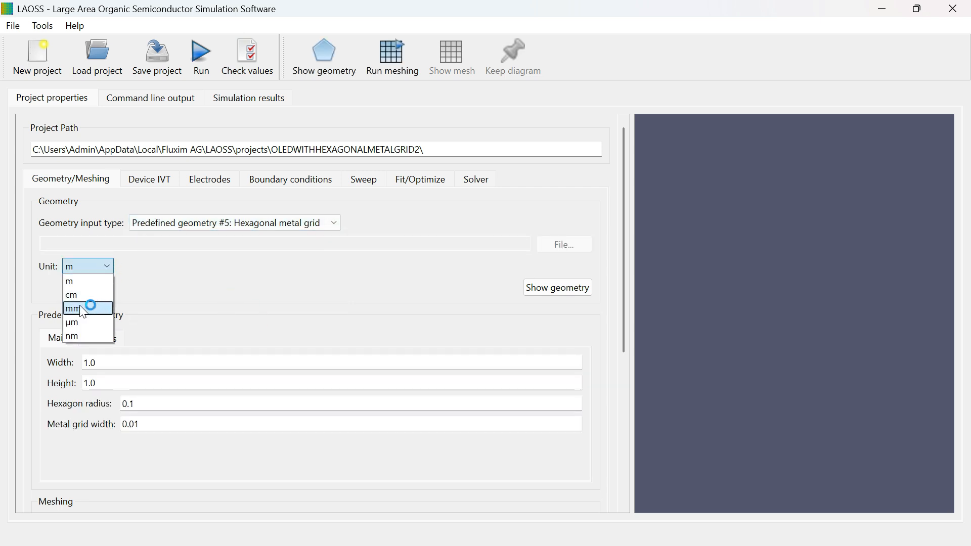
{"action": "left_click", "coordinate": [86, 309]}
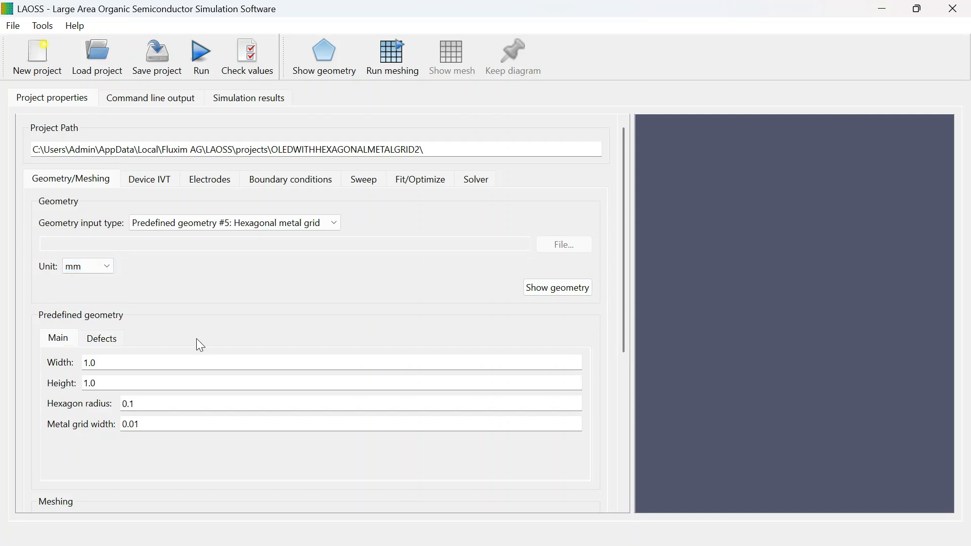
Step: Set the predefined geometry's width and height to 100 mm each and its hexagon radius to 4 mm
{"action": "left_click", "coordinate": [97, 362]}
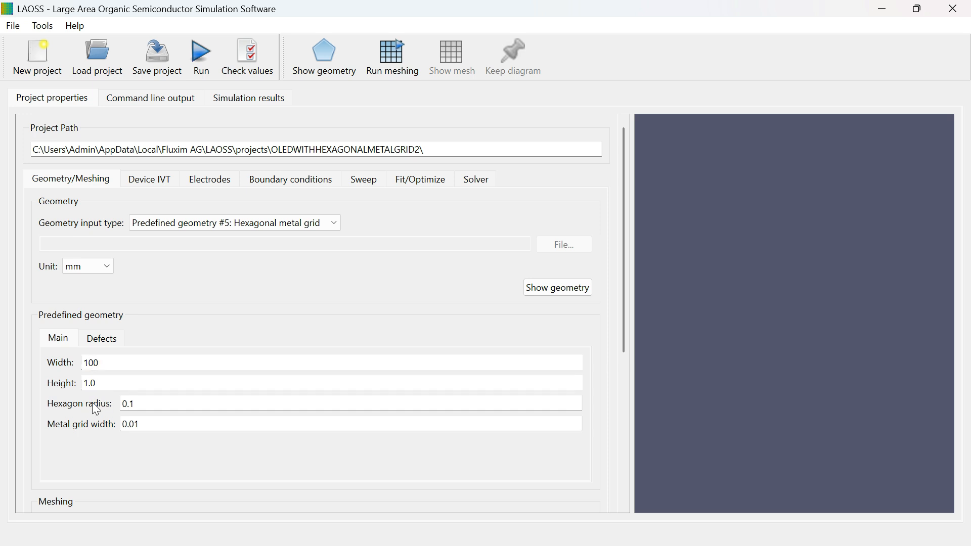
{"action": "left_click", "coordinate": [96, 383]}
{"action": "type", "text": "00"}
{"action": "left_click", "coordinate": [135, 403]}
{"action": "key", "text": "BackSpace"}
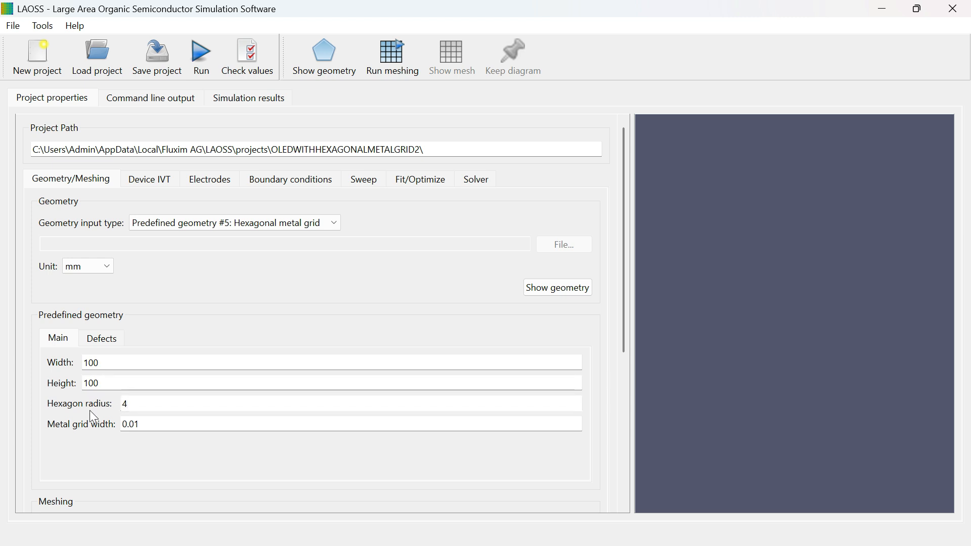
Step: Set the metal grid width to 0.2 mm and display the hexagonal grid geometry
{"action": "left_click", "coordinate": [143, 424]}
{"action": "key", "text": "BackSpace"}
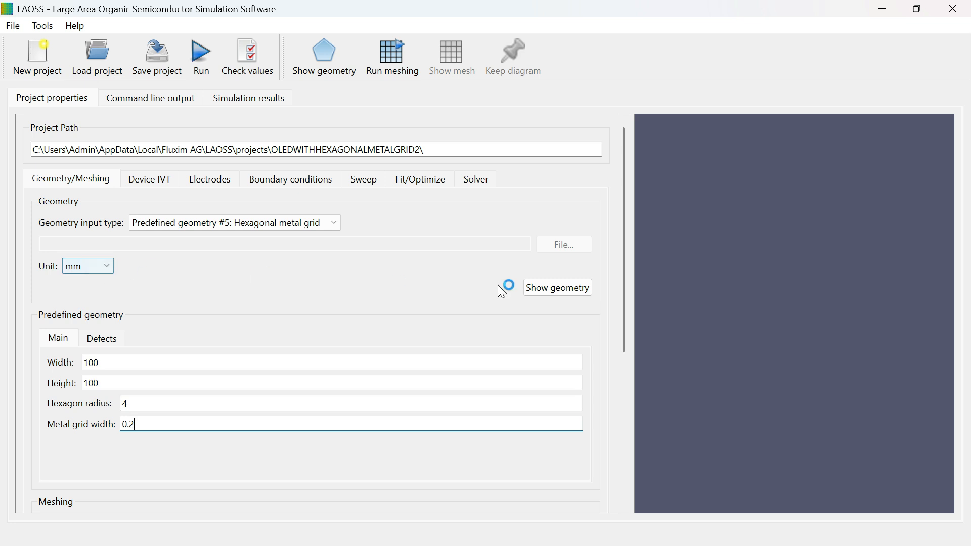
{"action": "left_click", "coordinate": [560, 291]}
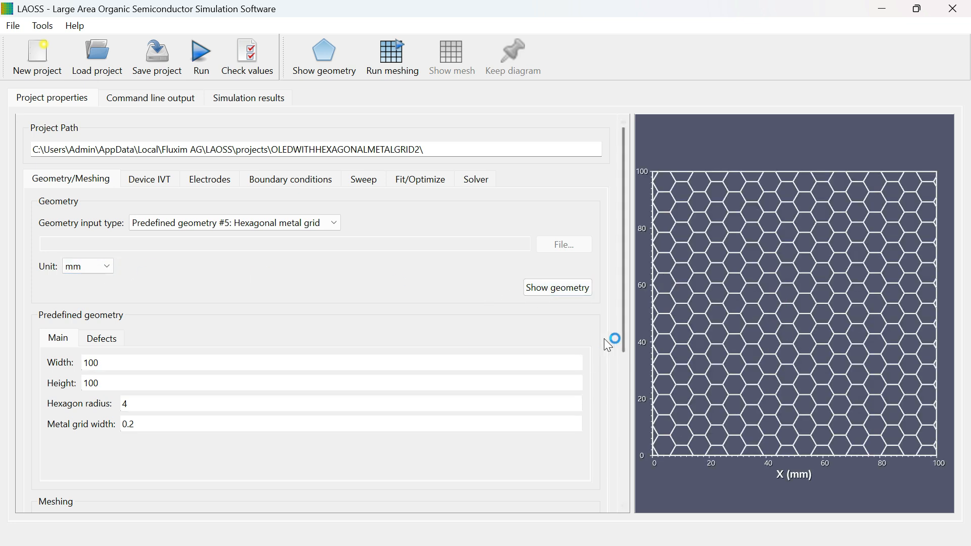
Step: Review the meshing tool and the minimal and maximal edge sizes in the meshing settings
{"action": "left_click_drag", "start_coordinate": [624, 314], "coordinate": [631, 445]}
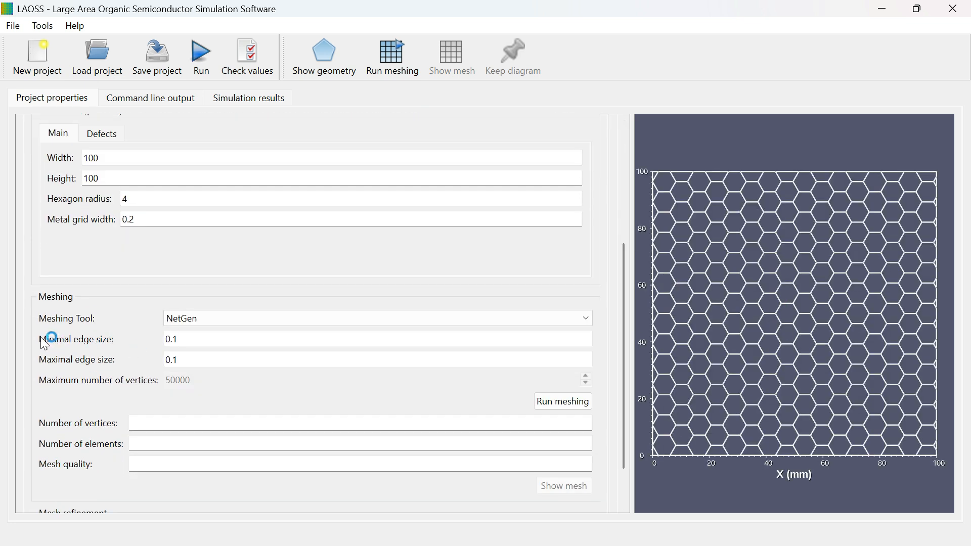
{"action": "left_click", "coordinate": [232, 325]}
{"action": "left_click", "coordinate": [162, 360]}
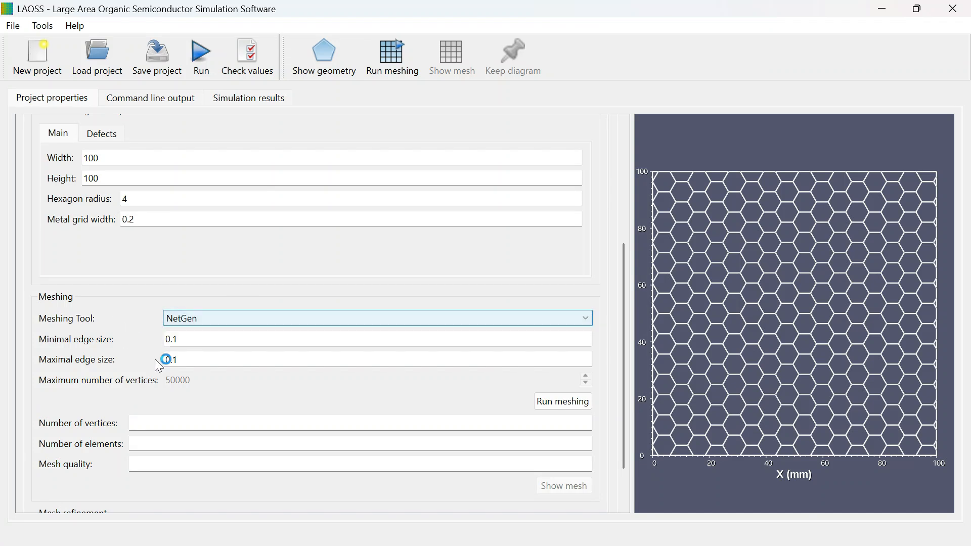
{"action": "left_click_drag", "start_coordinate": [627, 358], "coordinate": [645, 240]}
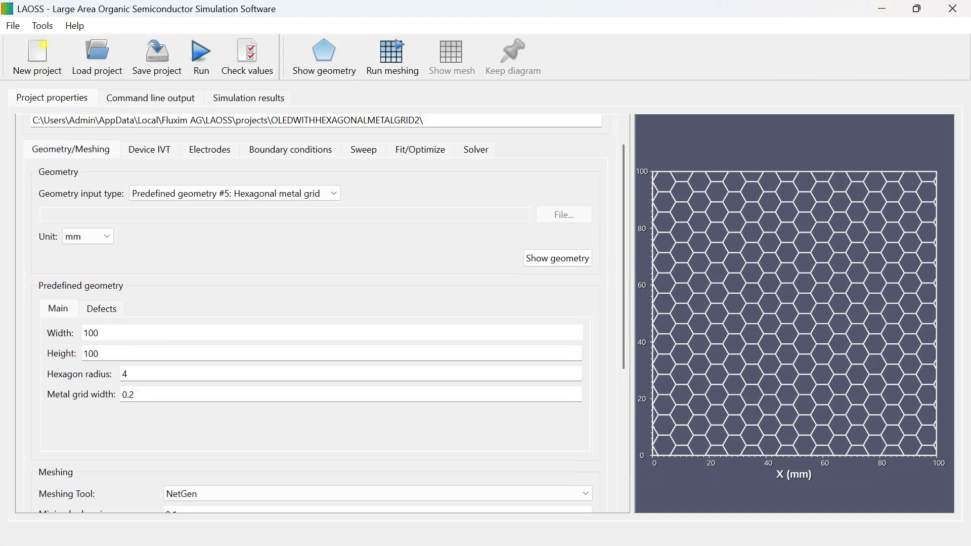
{"action": "mouse_move", "coordinate": [630, 341]}
{"action": "left_mouse_down"}
{"action": "mouse_move", "coordinate": [633, 418]}
{"action": "mouse_move", "coordinate": [636, 347]}
{"action": "left_mouse_up"}
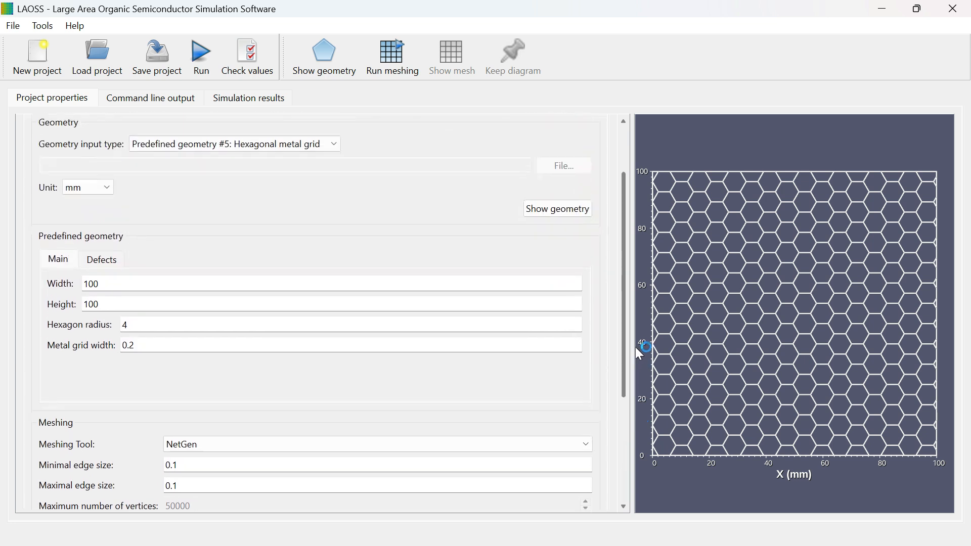
Step: Set the electric coupling law of both the Default and metal subdomains to Imported JV curve in the Device IVT settings
{"action": "left_click", "coordinate": [152, 142]}
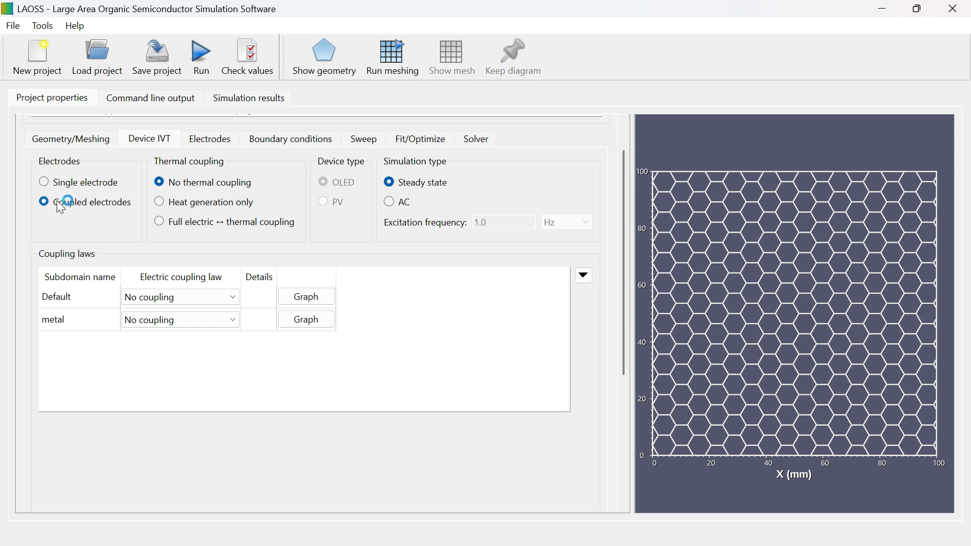
{"action": "left_click", "coordinate": [146, 304]}
{"action": "left_click", "coordinate": [64, 321]}
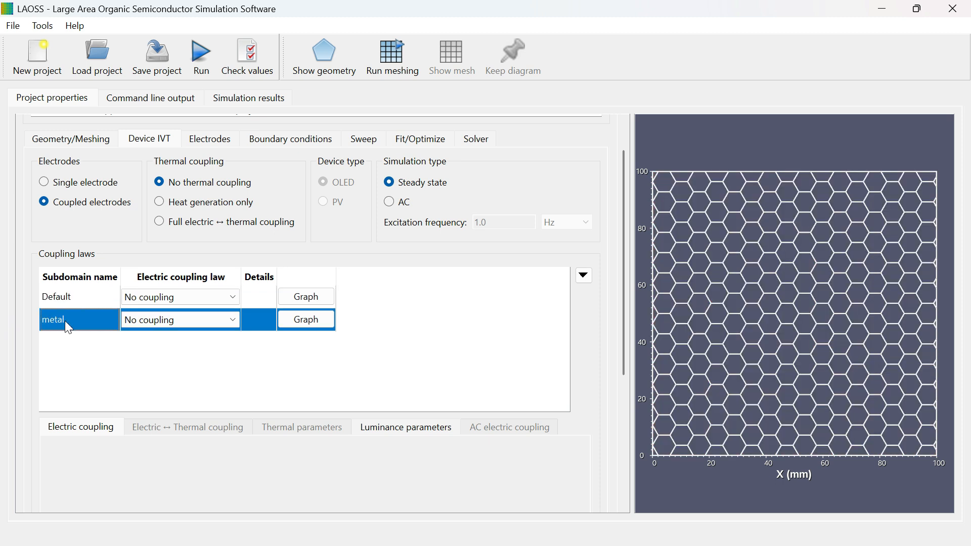
{"action": "left_click", "coordinate": [59, 299]}
{"action": "left_click", "coordinate": [207, 297]}
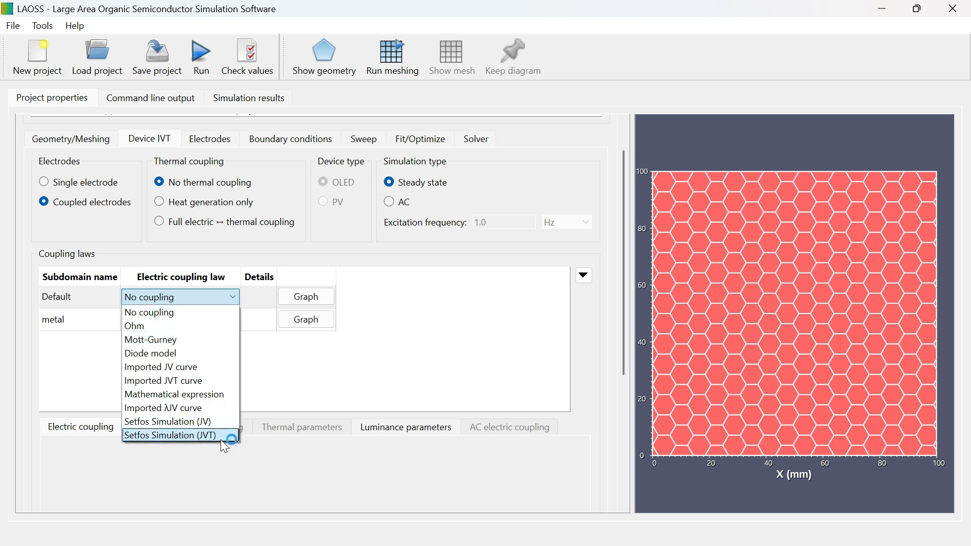
{"action": "left_click", "coordinate": [165, 368]}
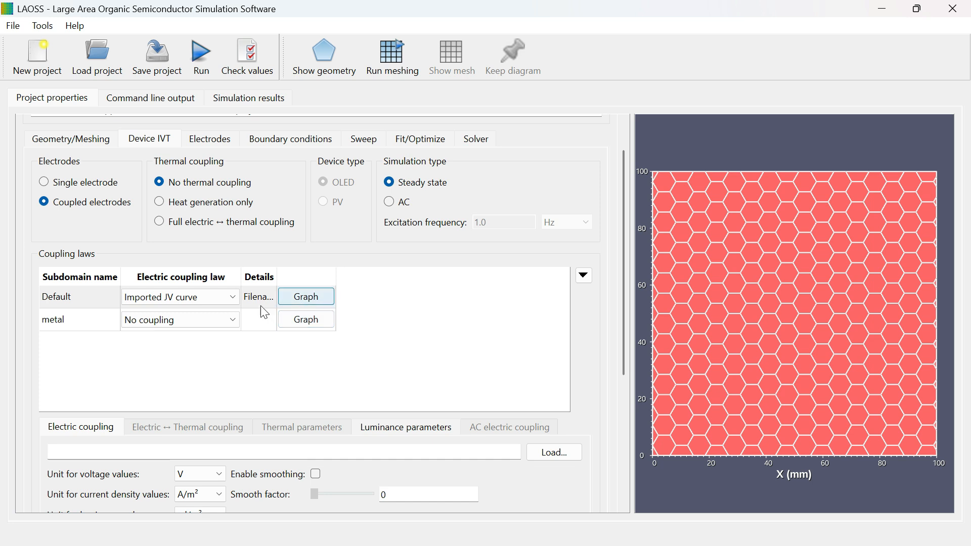
{"action": "left_click", "coordinate": [178, 320]}
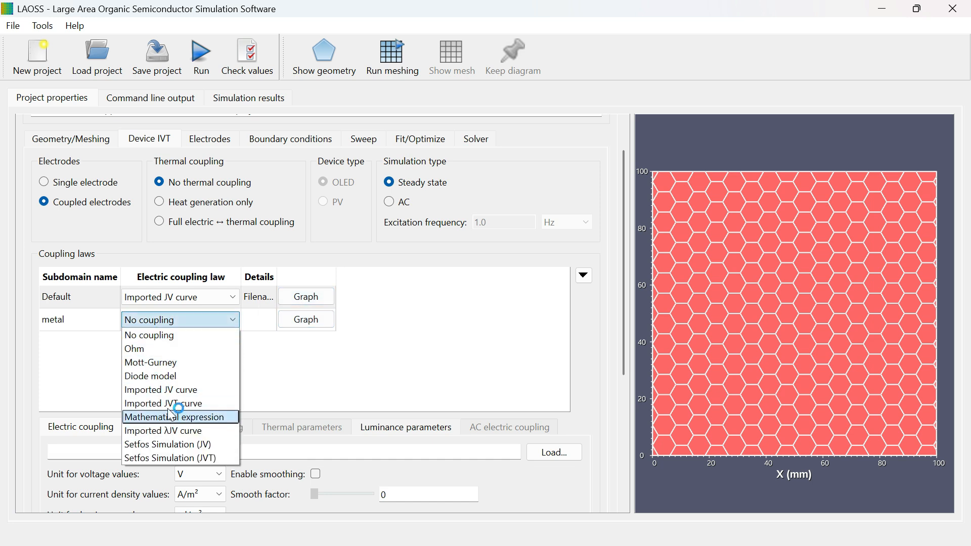
{"action": "left_click", "coordinate": [178, 390]}
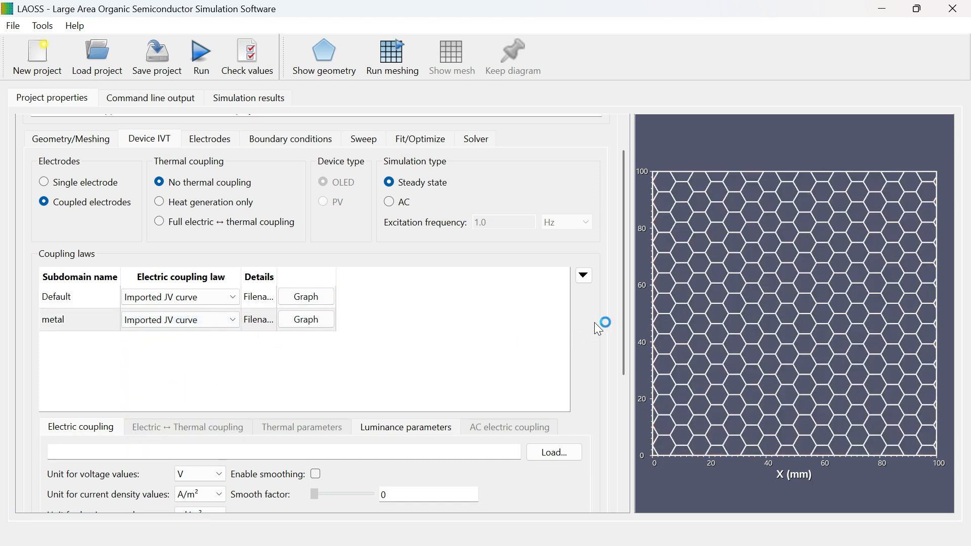
Step: Browse for the Default subdomain's JV curve file in C:\Program Files\Fluxim\LAOSS 4.1\examples\iv curves
{"action": "scroll", "coordinate": [479, 347], "scroll_direction": "down", "scroll_amount": 2}
{"action": "left_click", "coordinate": [554, 351]}
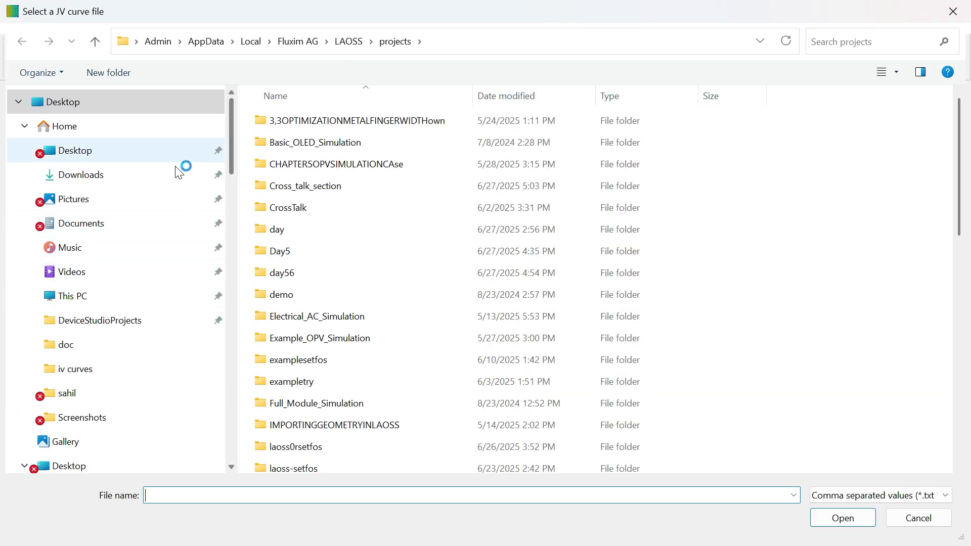
{"action": "left_click", "coordinate": [91, 298]}
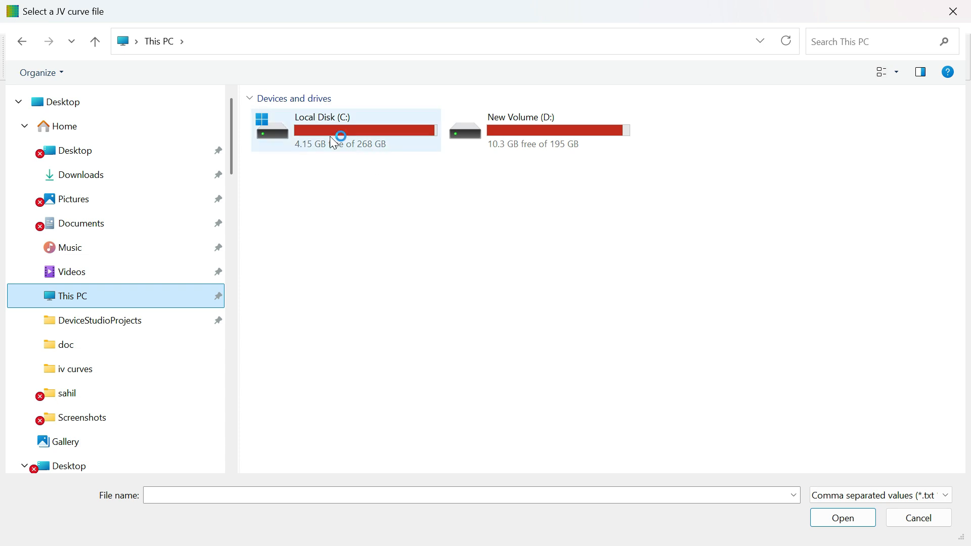
{"action": "double_click", "coordinate": [335, 136]}
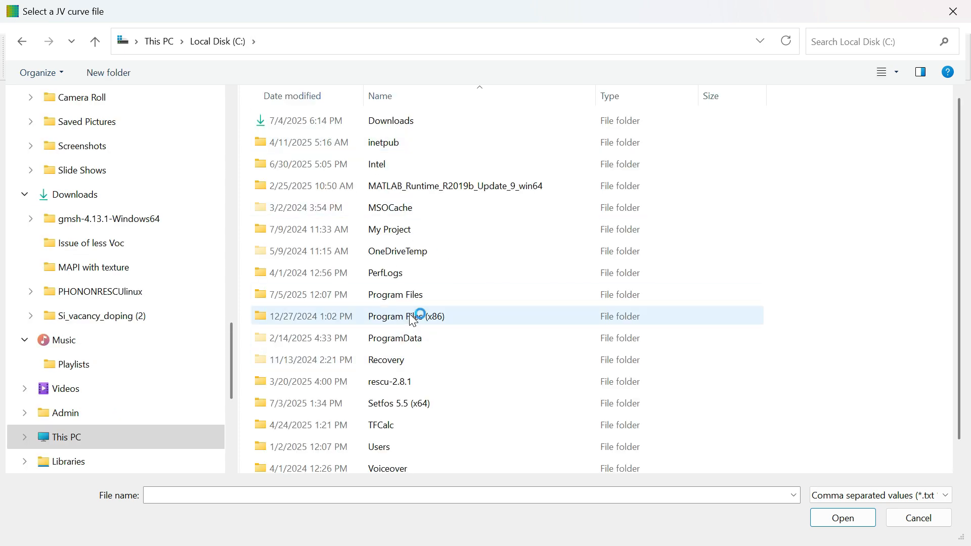
{"action": "scroll", "coordinate": [411, 304], "scroll_direction": "down", "scroll_amount": 1}
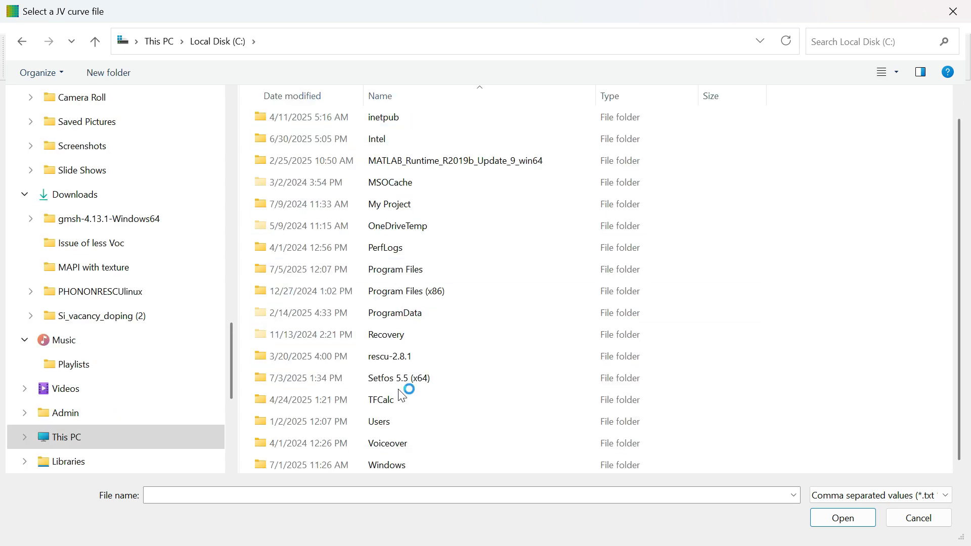
{"action": "scroll", "coordinate": [385, 268], "scroll_direction": "up", "scroll_amount": 1}
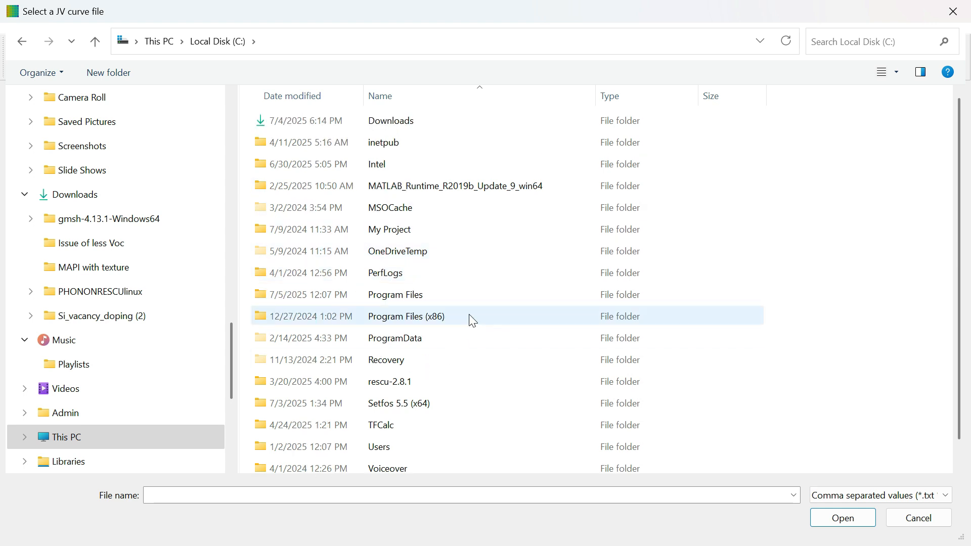
{"action": "double_click", "coordinate": [399, 303]}
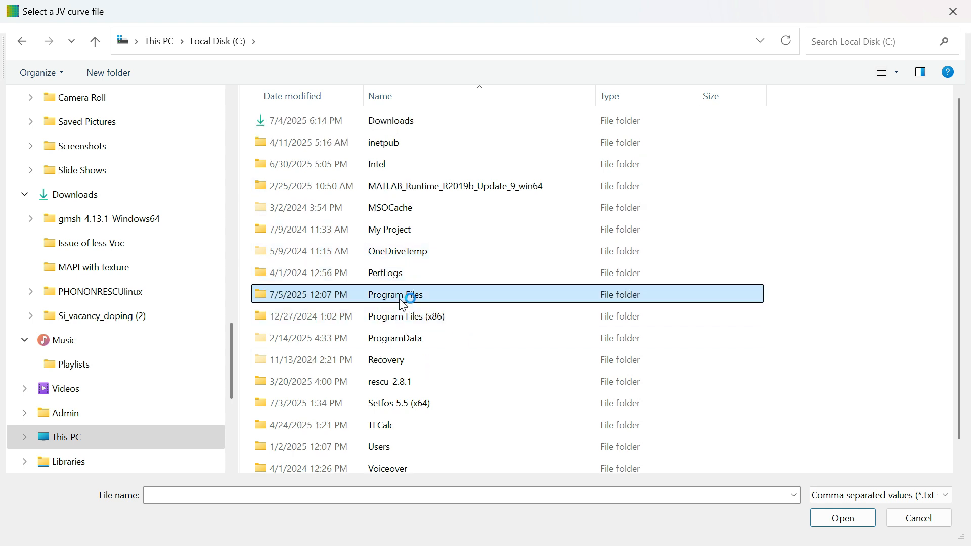
{"action": "double_click", "coordinate": [293, 186]}
{"action": "double_click", "coordinate": [304, 148]}
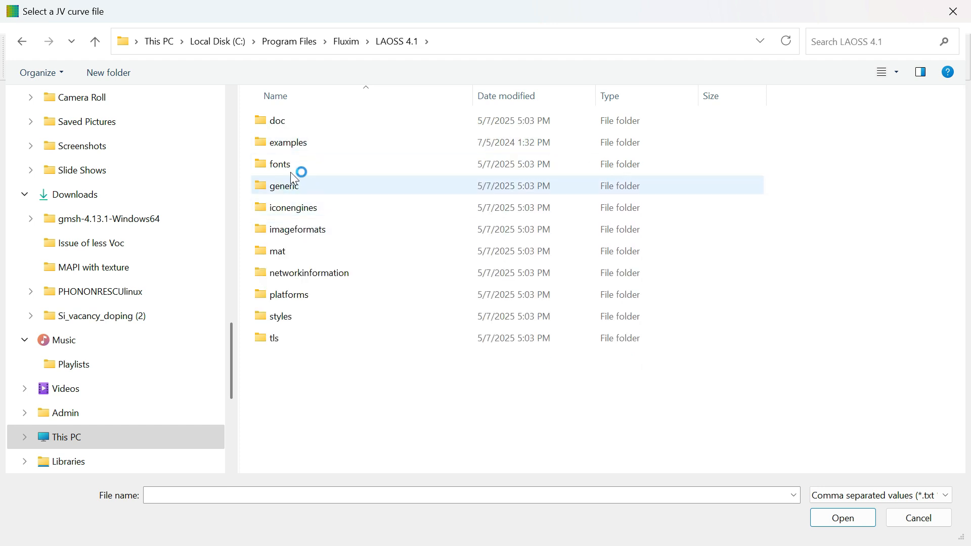
{"action": "double_click", "coordinate": [296, 141]}
{"action": "left_click", "coordinate": [293, 169]}
{"action": "double_click", "coordinate": [292, 172]}
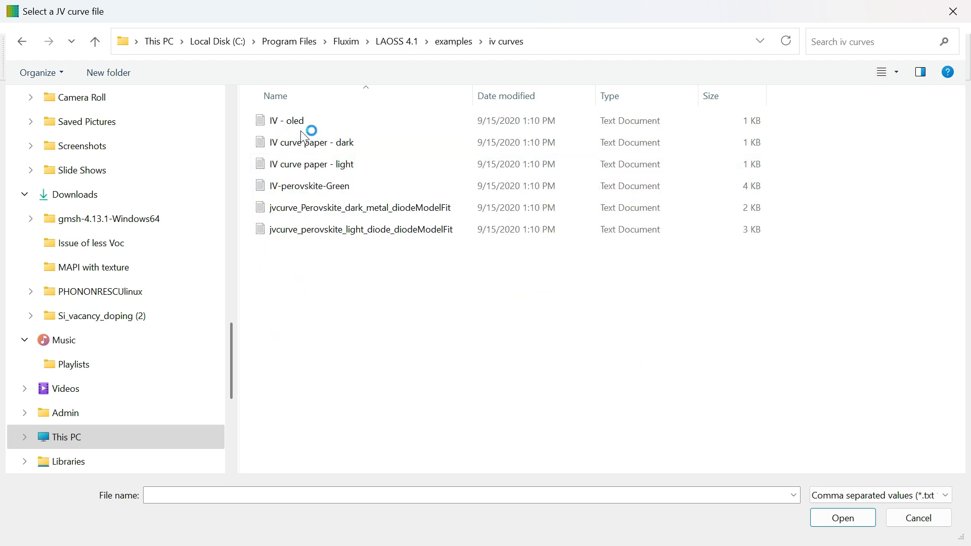
Step: Load and apply the IV - oled file as the Default subdomain's JV curve, and plot its graph
{"action": "left_click", "coordinate": [302, 122]}
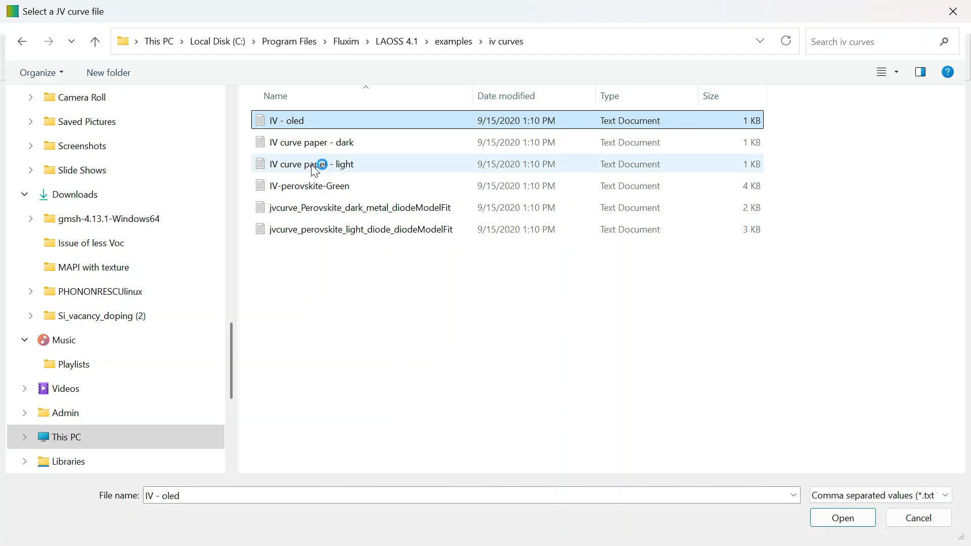
{"action": "left_click", "coordinate": [855, 518]}
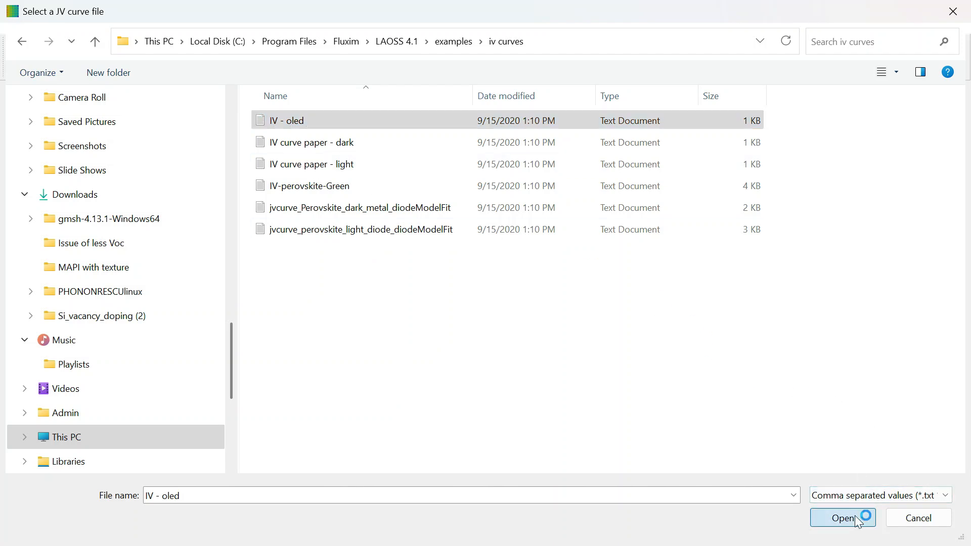
{"action": "left_click_drag", "start_coordinate": [621, 307], "coordinate": [616, 405]}
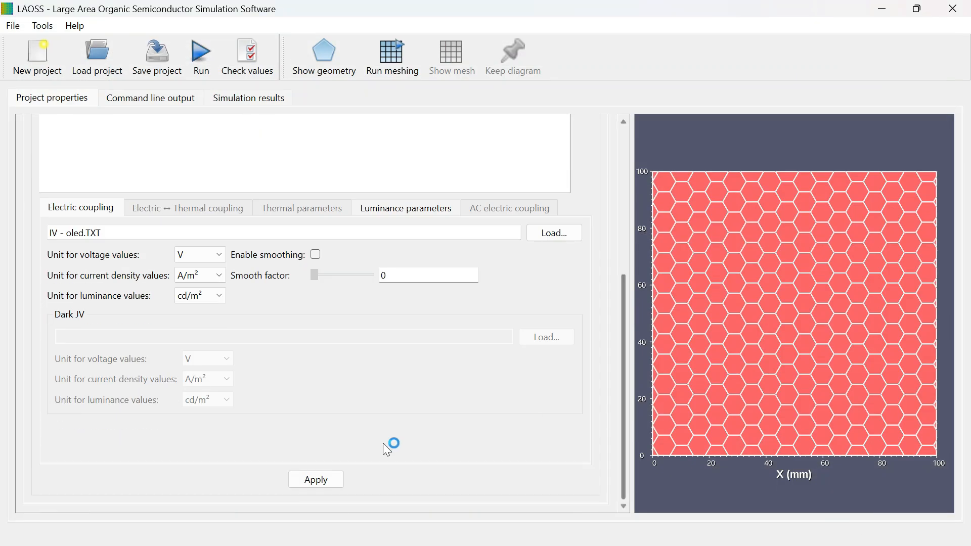
{"action": "left_click", "coordinate": [316, 474]}
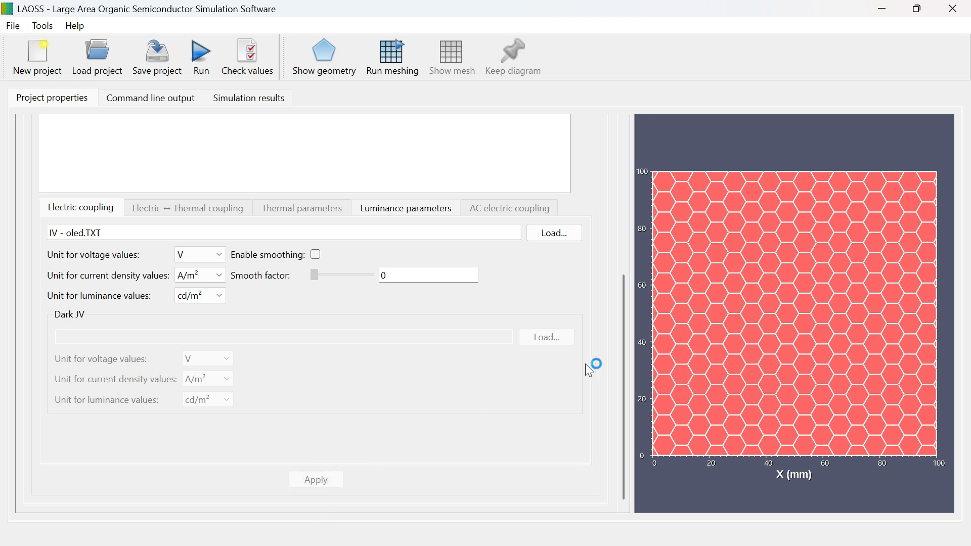
{"action": "left_click", "coordinate": [314, 335]}
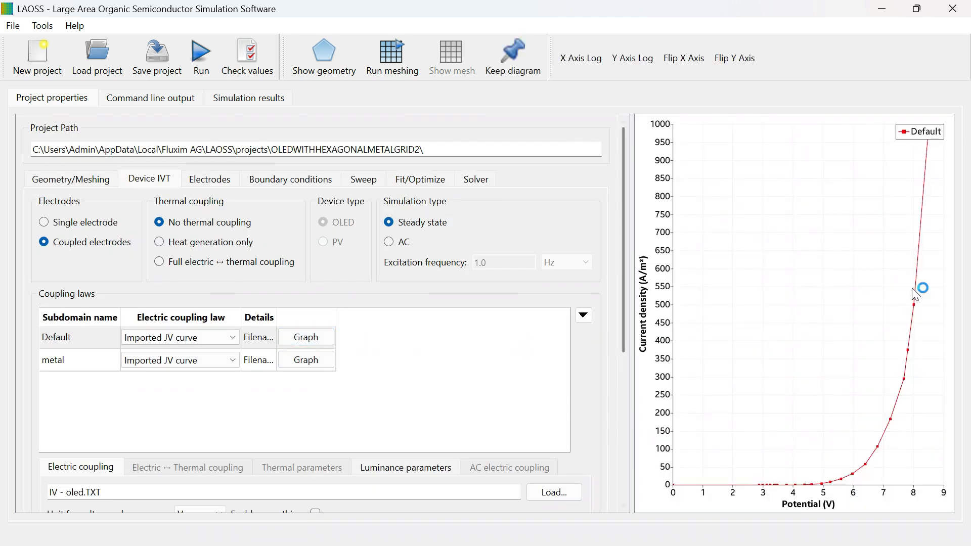
Step: Load and apply the IV - oled file as the metal subdomain's JV curve, and plot its graph
{"action": "left_click", "coordinate": [306, 360]}
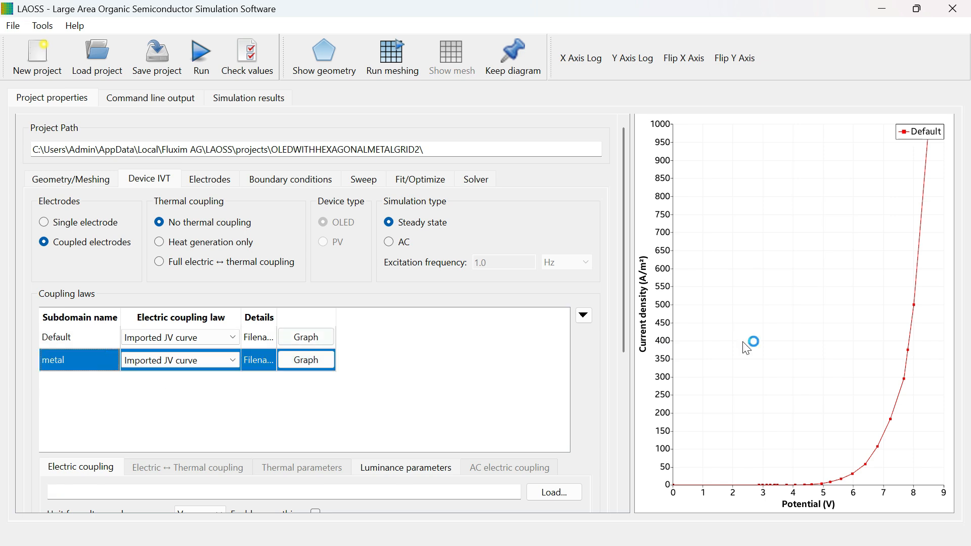
{"action": "scroll", "coordinate": [622, 335], "scroll_direction": "down", "scroll_amount": 5}
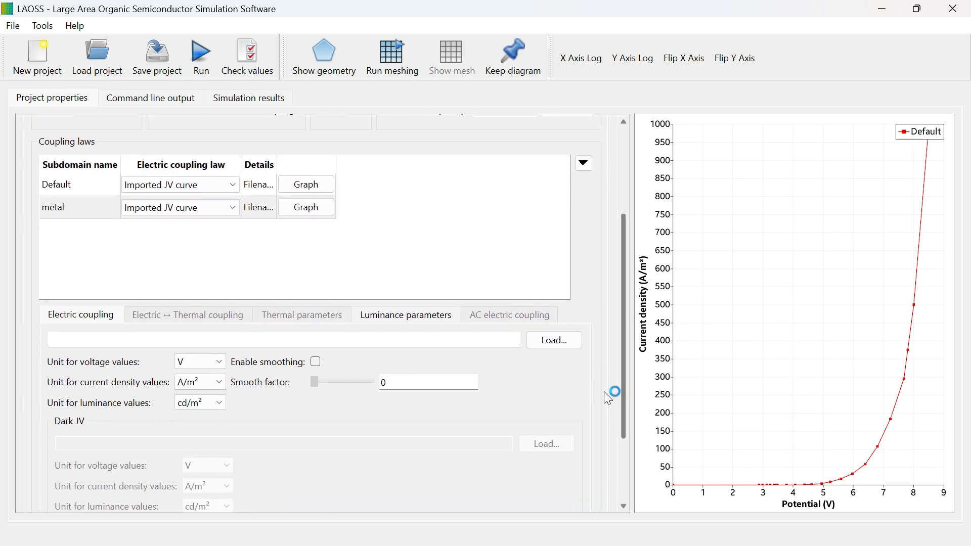
{"action": "left_click", "coordinate": [551, 350]}
{"action": "left_click", "coordinate": [842, 518]}
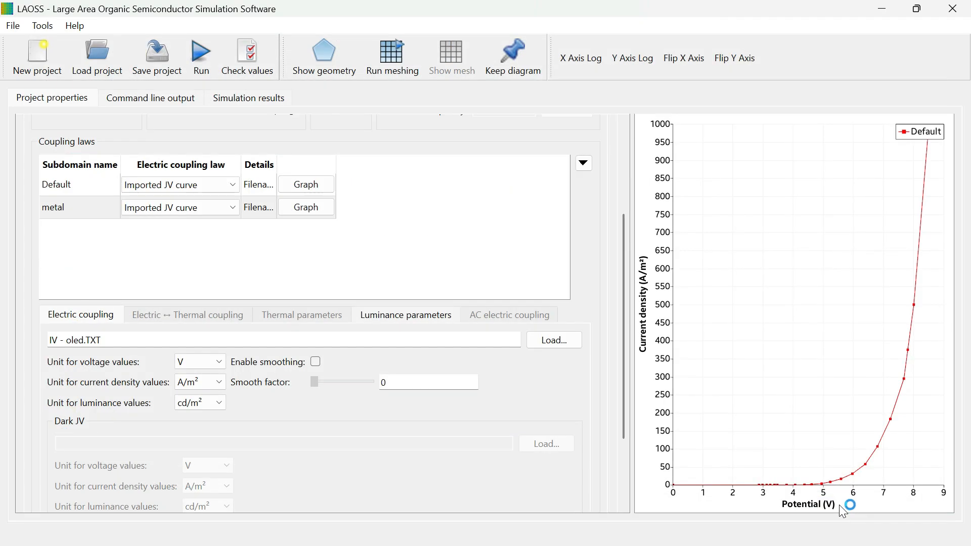
{"action": "scroll", "coordinate": [288, 445], "scroll_direction": "down", "scroll_amount": 3}
{"action": "left_click", "coordinate": [311, 484]}
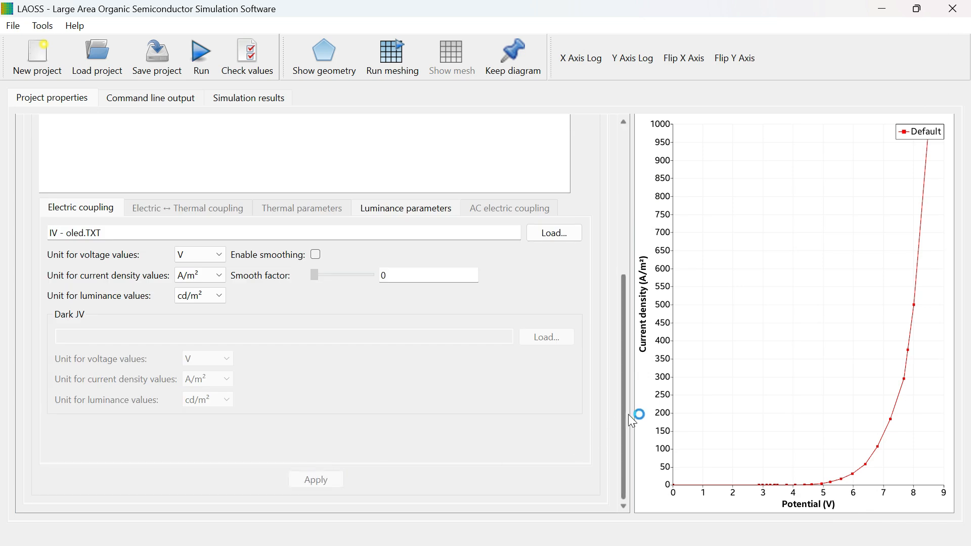
{"action": "scroll", "coordinate": [628, 415], "scroll_direction": "up", "scroll_amount": 3}
{"action": "left_click", "coordinate": [323, 251]}
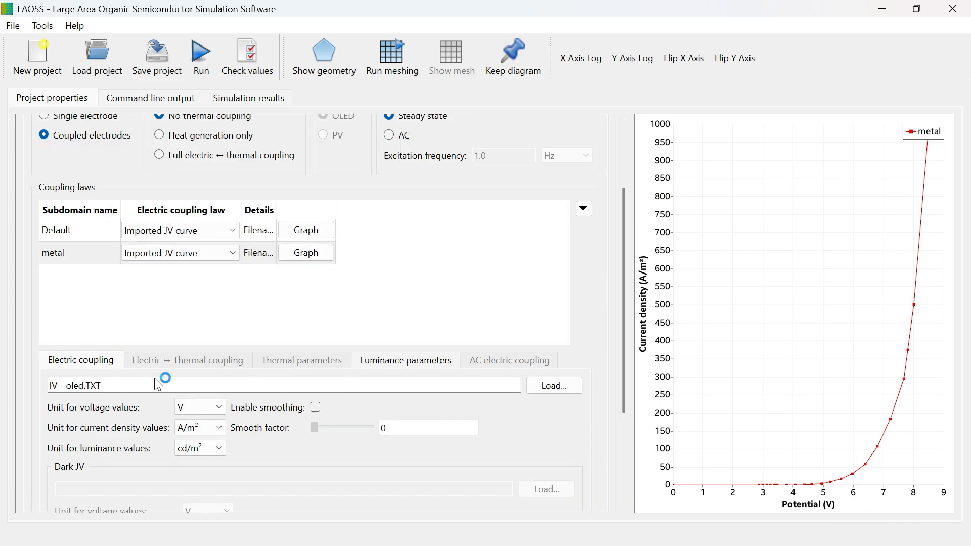
Step: Review the voltage, current density and luminance unit choices for the metal subdomain's imported JV curve
{"action": "scroll", "coordinate": [121, 364], "scroll_direction": "down", "scroll_amount": 3}
{"action": "left_click", "coordinate": [207, 311]}
{"action": "left_click", "coordinate": [207, 311]}
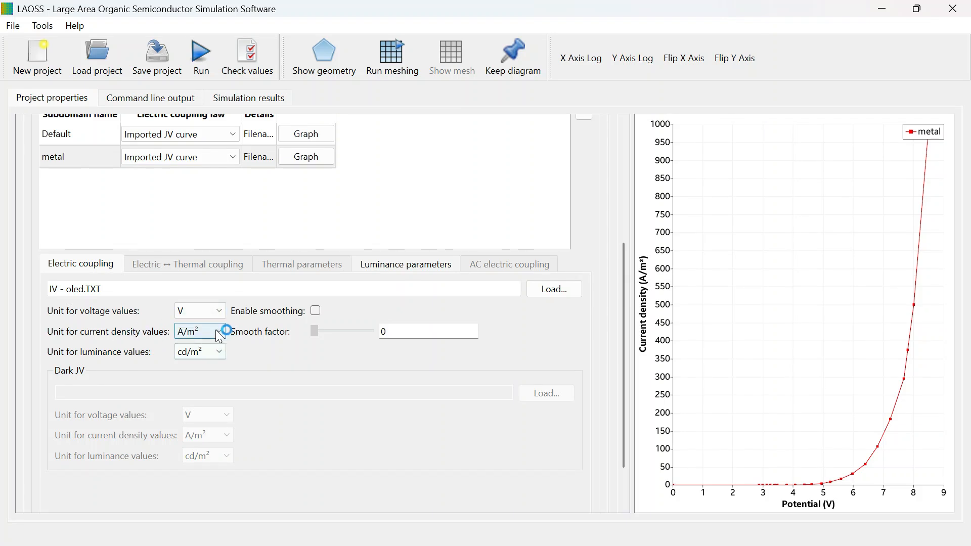
{"action": "left_click", "coordinate": [206, 332]}
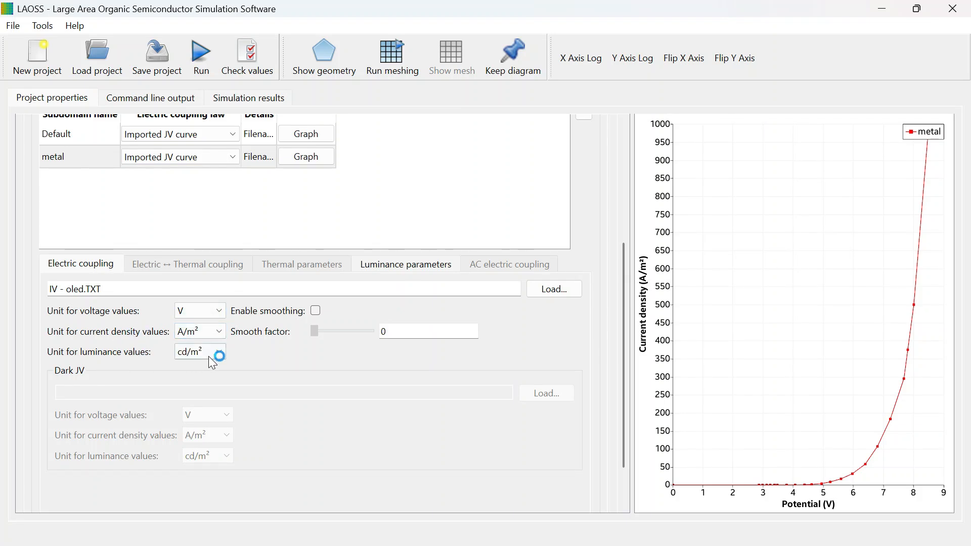
{"action": "left_click", "coordinate": [190, 353]}
{"action": "left_click", "coordinate": [192, 353]}
Step: Try the AC simulation type, view the Default subdomain's AC coupling law options, and return to Steady state
{"action": "left_click_drag", "start_coordinate": [624, 353], "coordinate": [624, 294]}
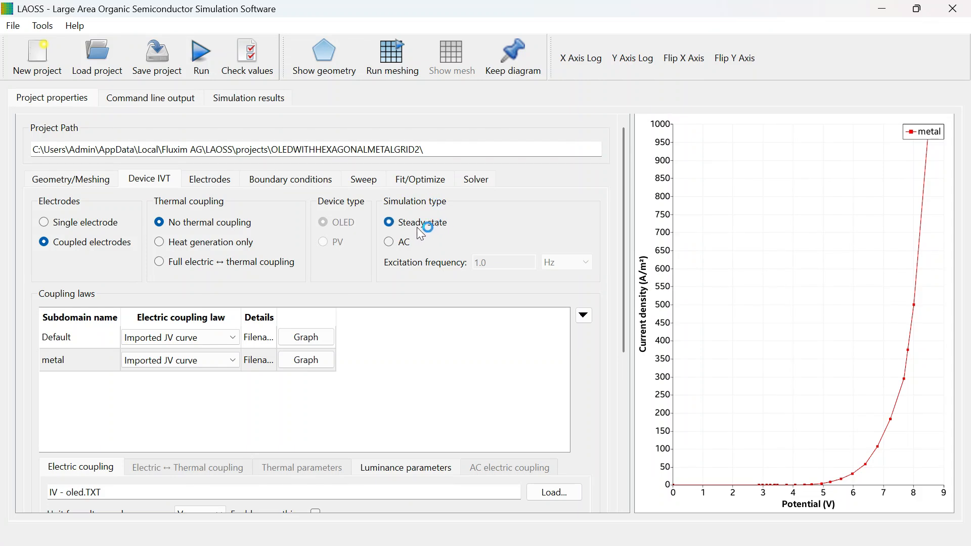
{"action": "left_click", "coordinate": [389, 242]}
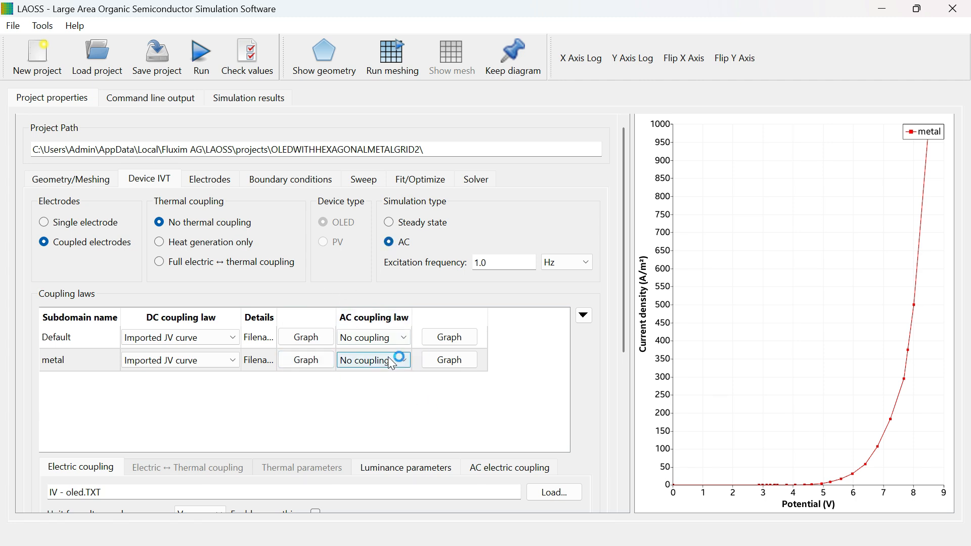
{"action": "left_click", "coordinate": [396, 340]}
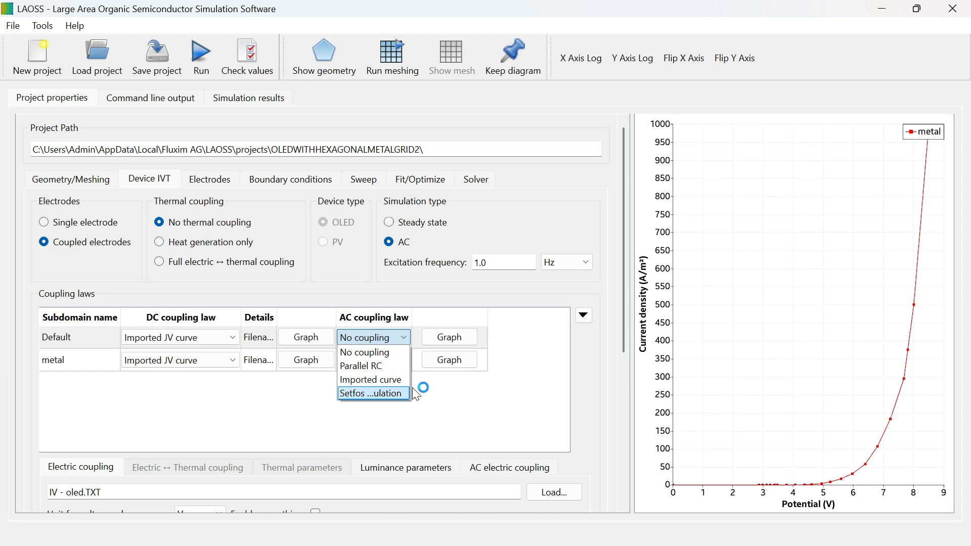
{"action": "left_click", "coordinate": [390, 222]}
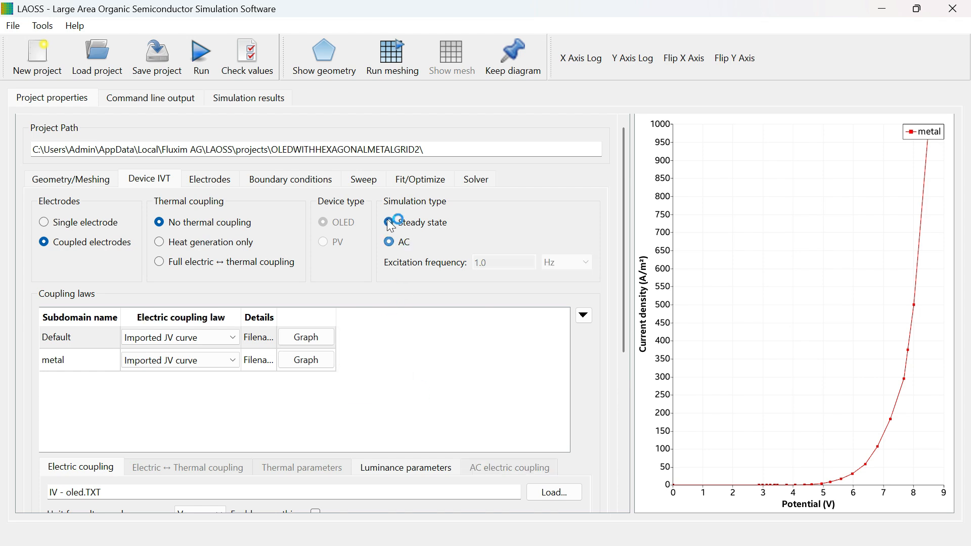
Step: Set the sheet resistance of the Default subdomain's top and bottom electrodes to 20 Ω/□
{"action": "left_click_drag", "start_coordinate": [623, 305], "coordinate": [633, 277]}
{"action": "left_click", "coordinate": [209, 183]}
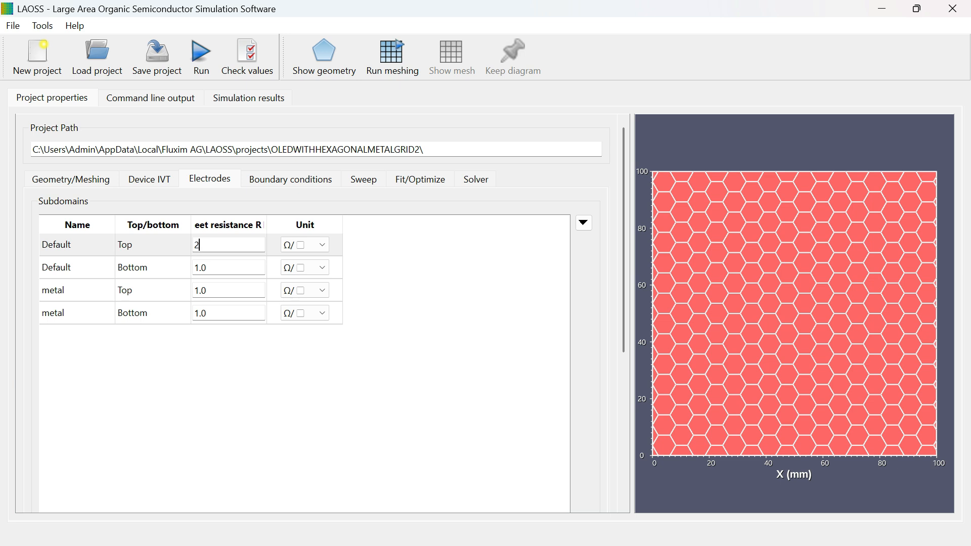
{"action": "double_click", "coordinate": [223, 269]}
{"action": "type", "text": "20"}
Step: Set the metal subdomain's top and bottom sheet resistances to 0.1, and pick Ω/□ as the Default top electrode's unit
{"action": "left_click", "coordinate": [88, 293]}
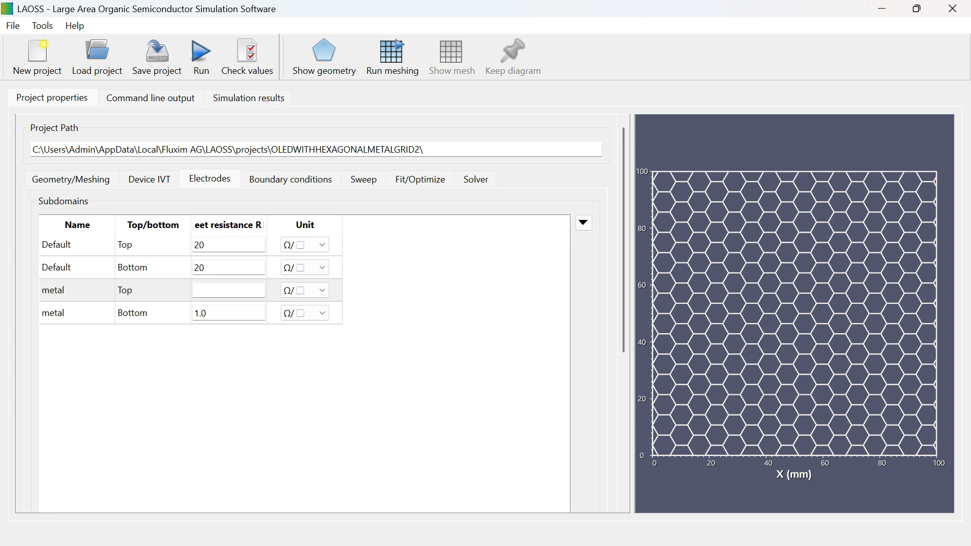
{"action": "double_click", "coordinate": [208, 314]}
{"action": "key", "text": "BackSpace"}
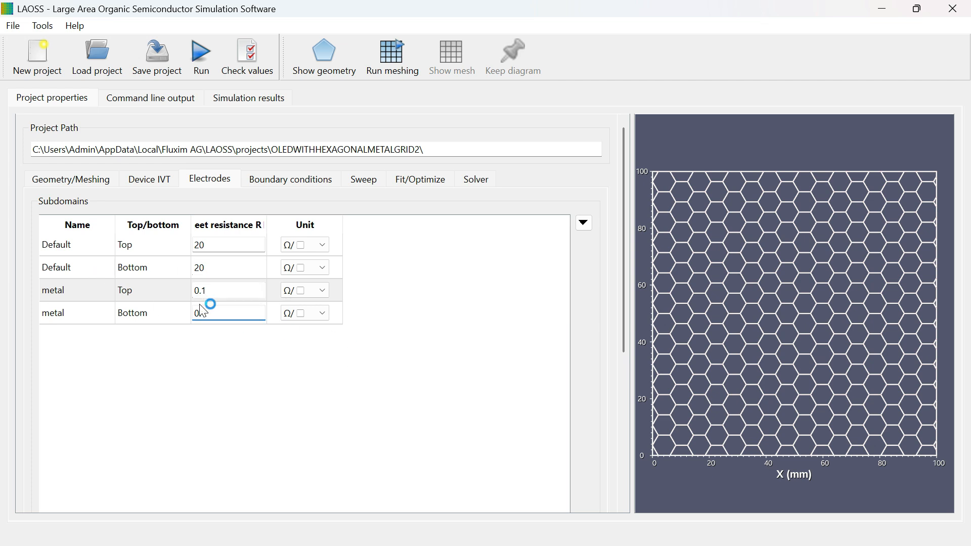
{"action": "left_click", "coordinate": [314, 245]}
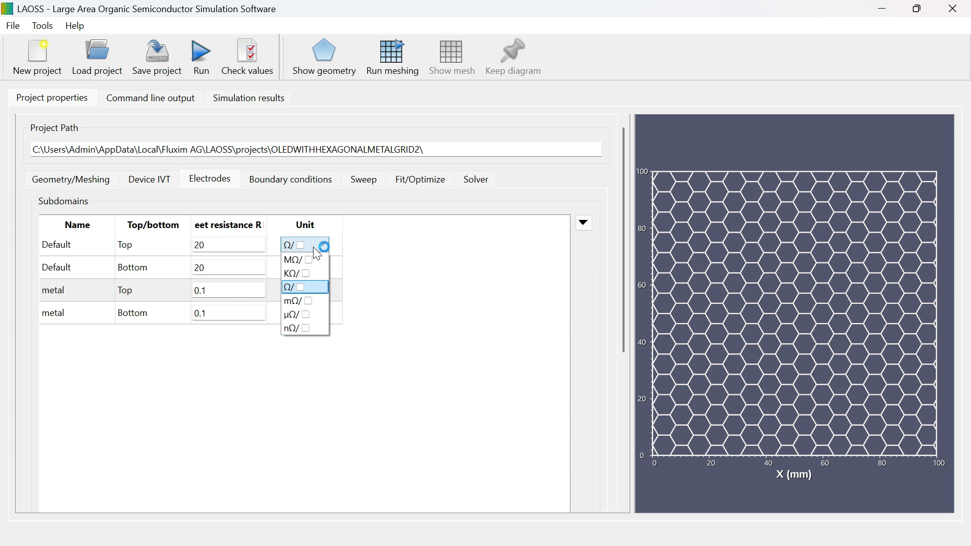
{"action": "left_click", "coordinate": [297, 289]}
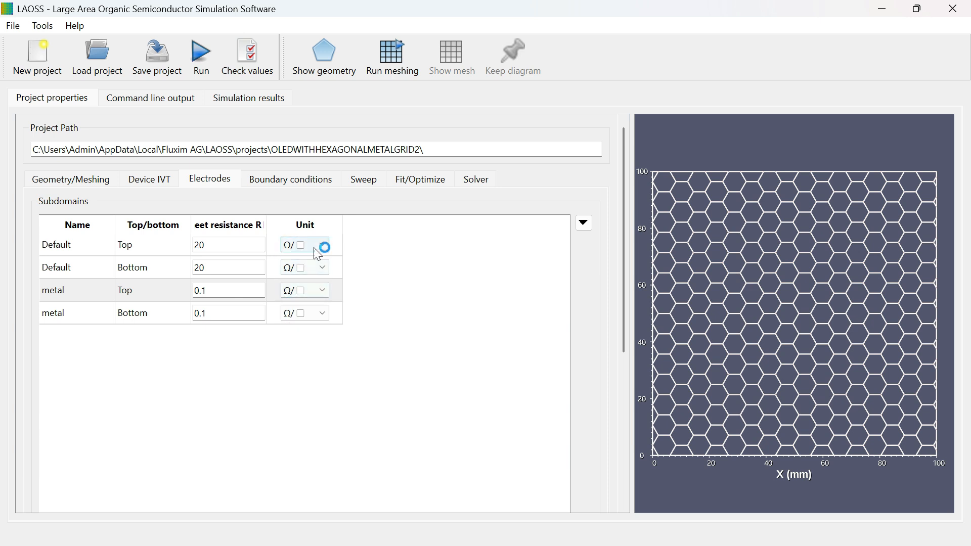
Step: Set the electrical type of the top electrode's boundary conditions to Voltage for edge1 through edge4
{"action": "left_click", "coordinate": [269, 181]}
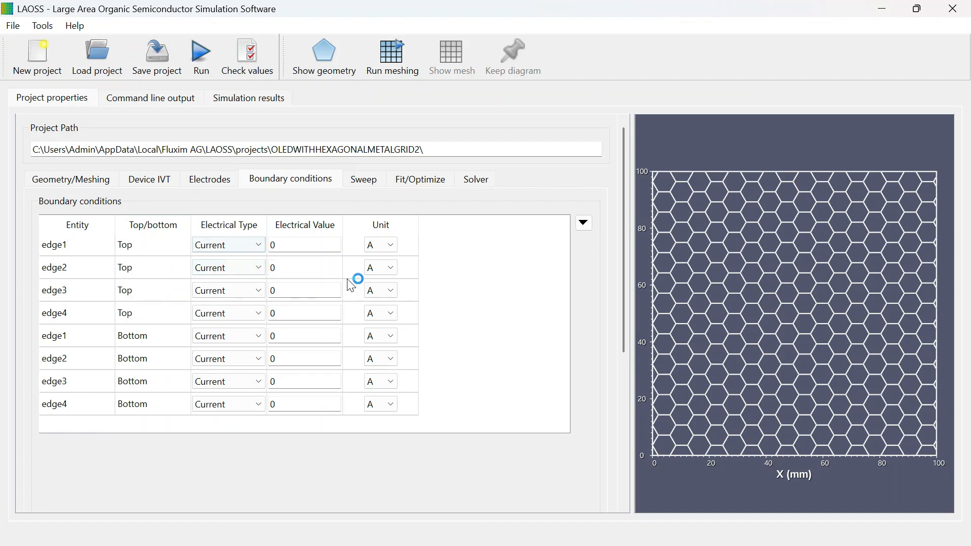
{"action": "left_click", "coordinate": [58, 245]}
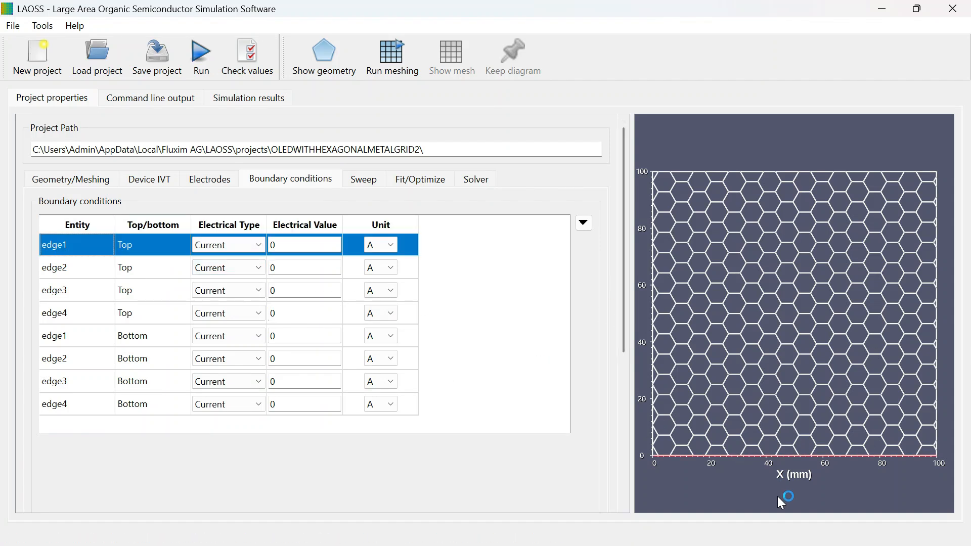
{"action": "left_click", "coordinate": [242, 244]}
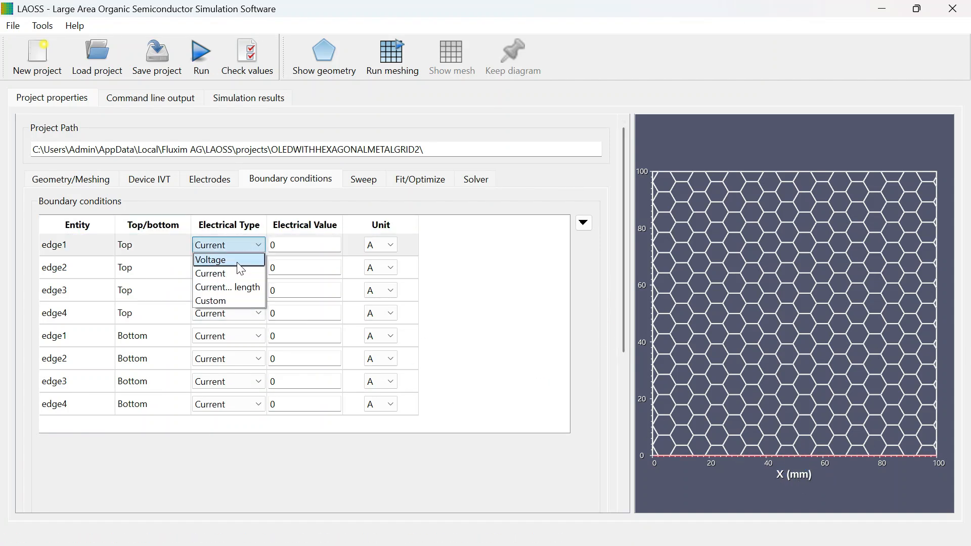
{"action": "left_click", "coordinate": [236, 264]}
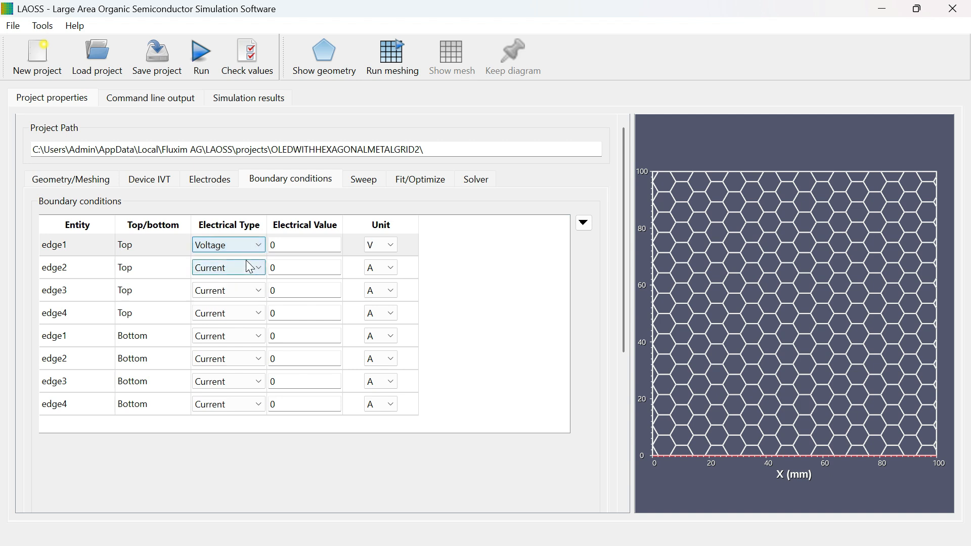
{"action": "left_click", "coordinate": [240, 276]}
{"action": "left_click", "coordinate": [233, 286]}
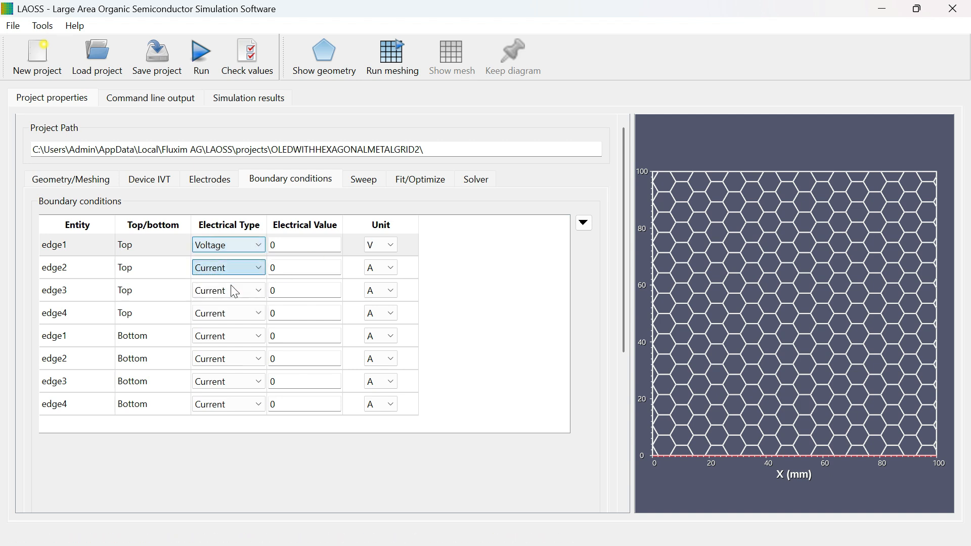
{"action": "left_click", "coordinate": [233, 290]}
{"action": "left_click", "coordinate": [239, 308]}
{"action": "left_click", "coordinate": [247, 318]}
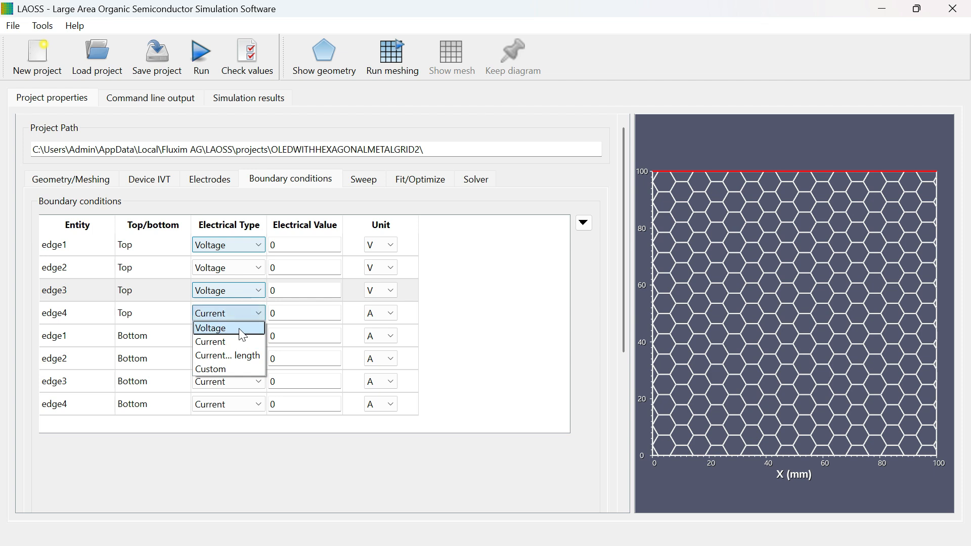
{"action": "left_click", "coordinate": [245, 325]}
Step: Set the bottom electrode's electrical type to Voltage for edge1 through edge4, and review the unit options for edge1's top value
{"action": "left_click", "coordinate": [238, 336]}
{"action": "left_click", "coordinate": [233, 351]}
{"action": "left_click", "coordinate": [239, 358]}
{"action": "left_click", "coordinate": [239, 372]}
{"action": "left_click", "coordinate": [239, 381]}
{"action": "left_click", "coordinate": [227, 395]}
{"action": "left_click", "coordinate": [229, 404]}
{"action": "left_click", "coordinate": [228, 418]}
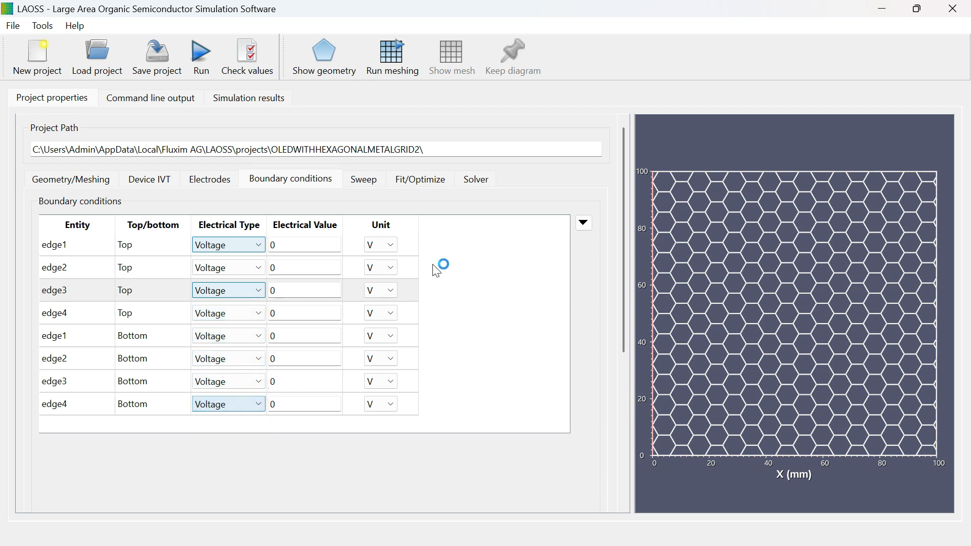
{"action": "left_click", "coordinate": [391, 245]}
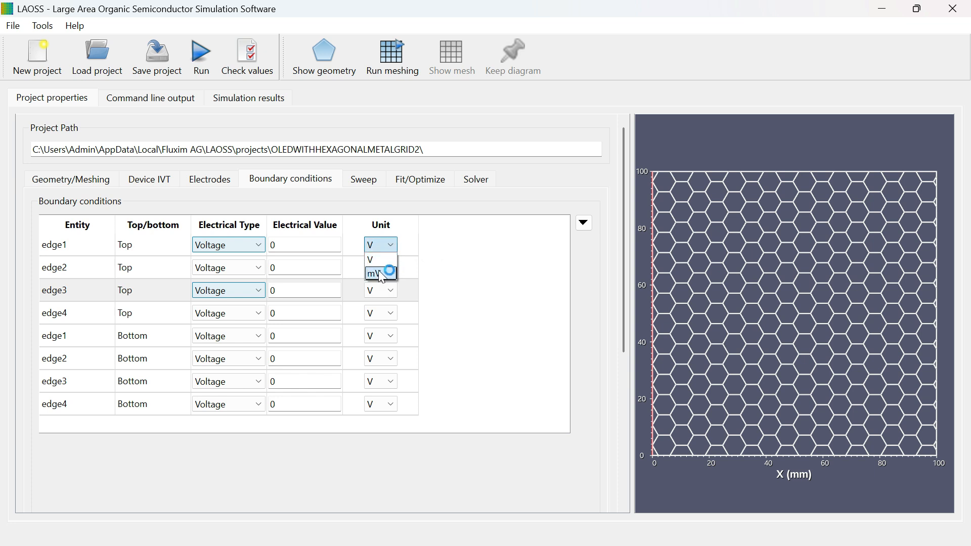
{"action": "left_click", "coordinate": [384, 249]}
Step: Enable the parameter sweep and add one sweep parameter row
{"action": "left_click", "coordinate": [380, 187]}
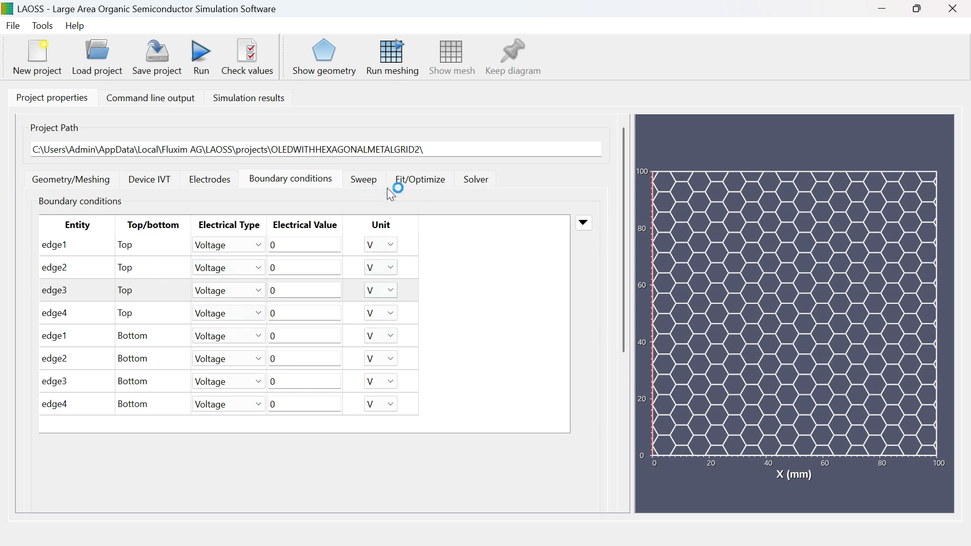
{"action": "left_click", "coordinate": [44, 223]}
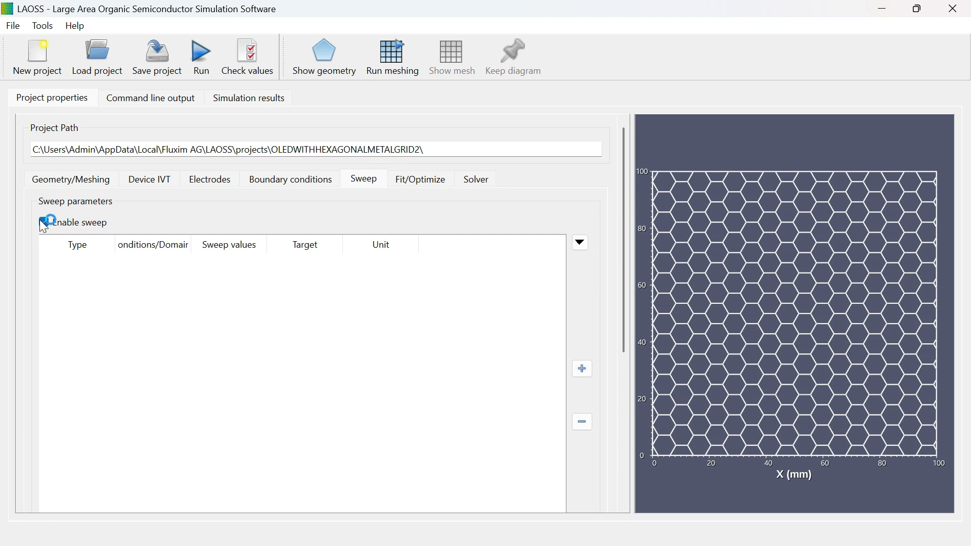
{"action": "left_click", "coordinate": [583, 370]}
Step: Examine the available sweep parameter types, including the boundary condition, geometry, electrode, electric coupling and thermal coupling options
{"action": "left_click", "coordinate": [118, 264]}
{"action": "mouse_move", "coordinate": [196, 293]}
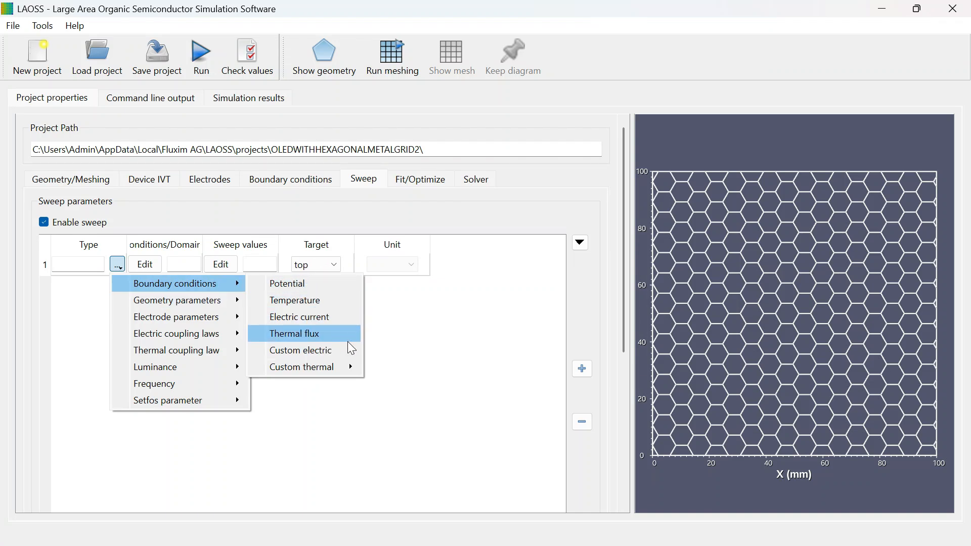
{"action": "mouse_move", "coordinate": [349, 368]}
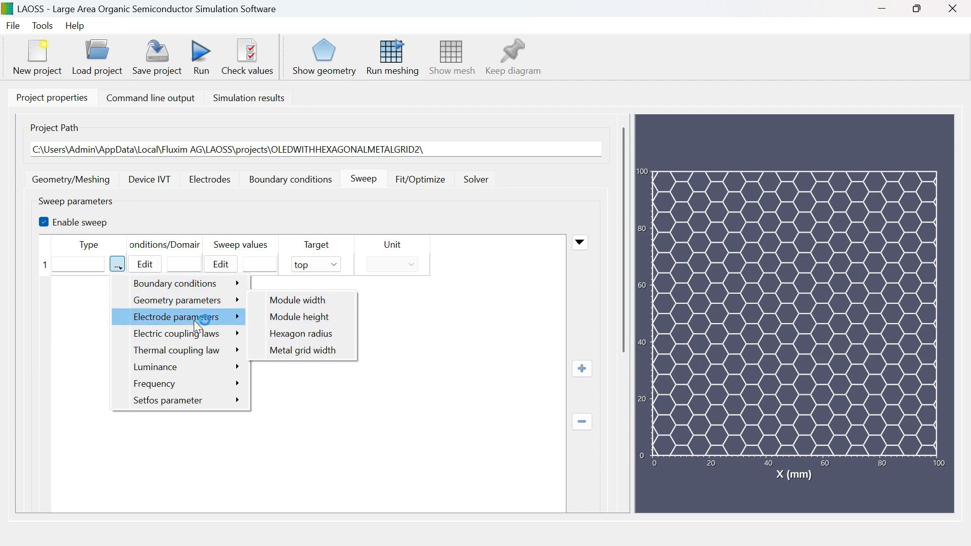
{"action": "mouse_move", "coordinate": [194, 320]}
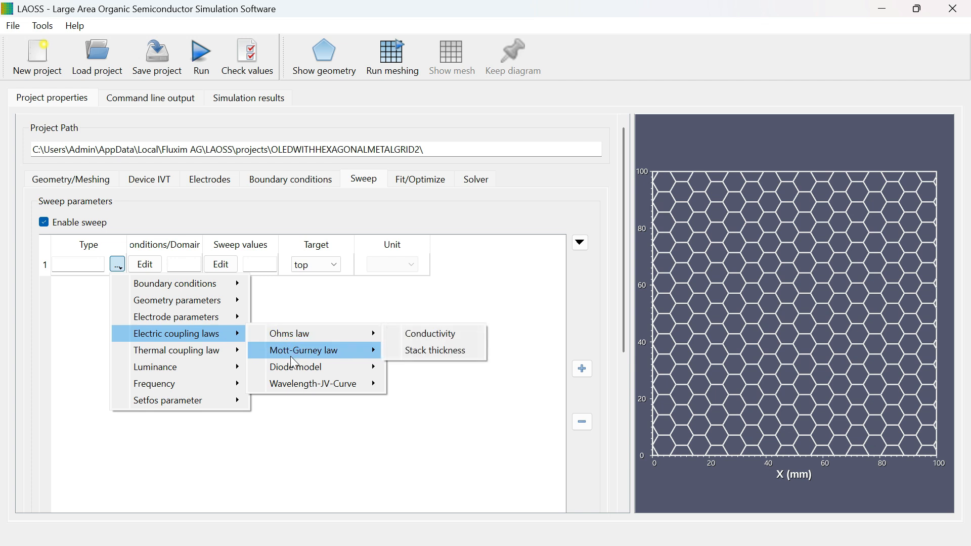
{"action": "mouse_move", "coordinate": [375, 334]}
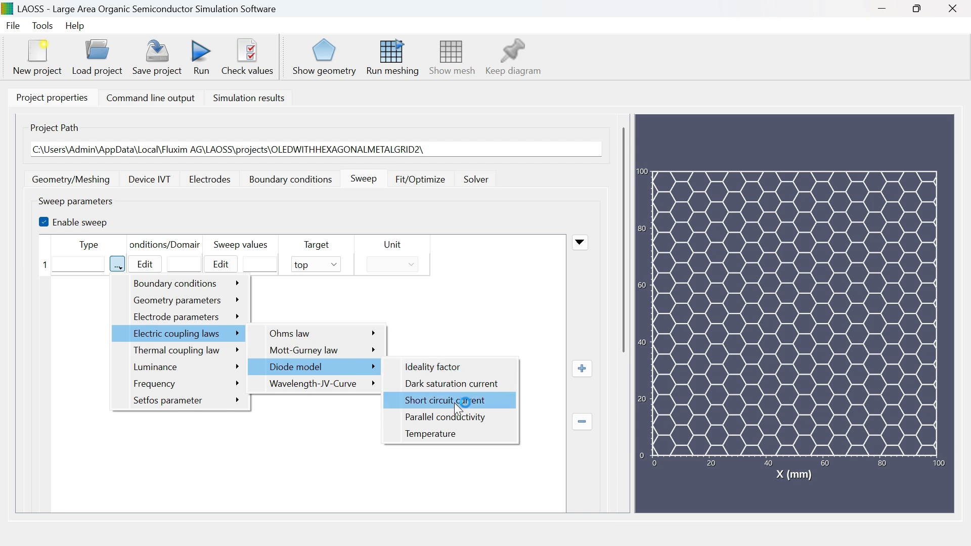
{"action": "mouse_move", "coordinate": [353, 385]}
{"action": "mouse_move", "coordinate": [203, 350]}
{"action": "mouse_move", "coordinate": [371, 353]}
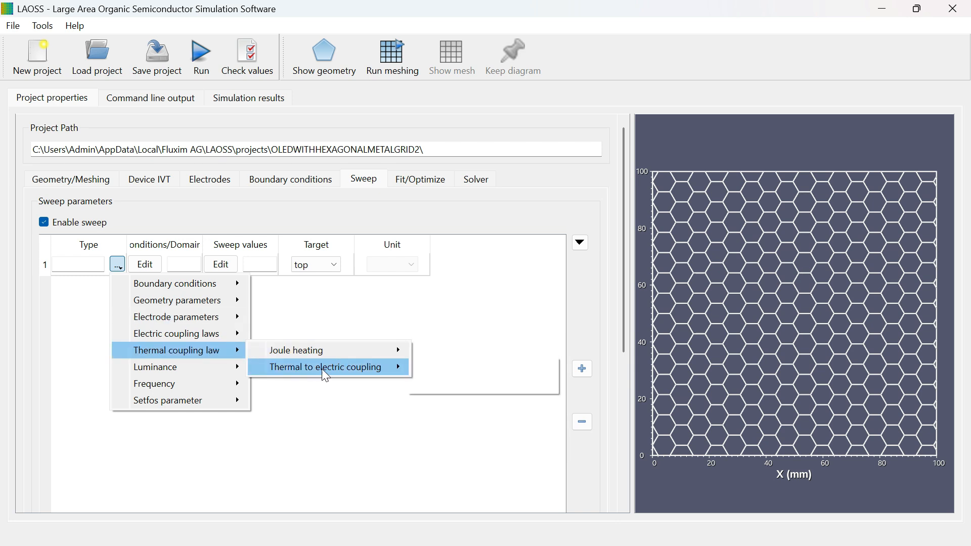
{"action": "mouse_move", "coordinate": [238, 384]}
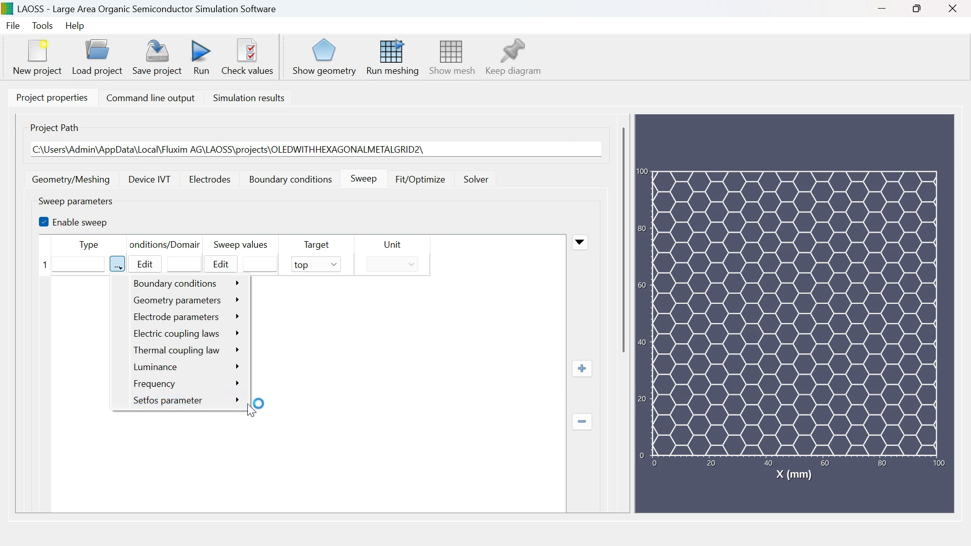
Step: Choose the boundary conditions' Potential as the sweep type and apply it to edge1 through edge4
{"action": "mouse_move", "coordinate": [145, 283]}
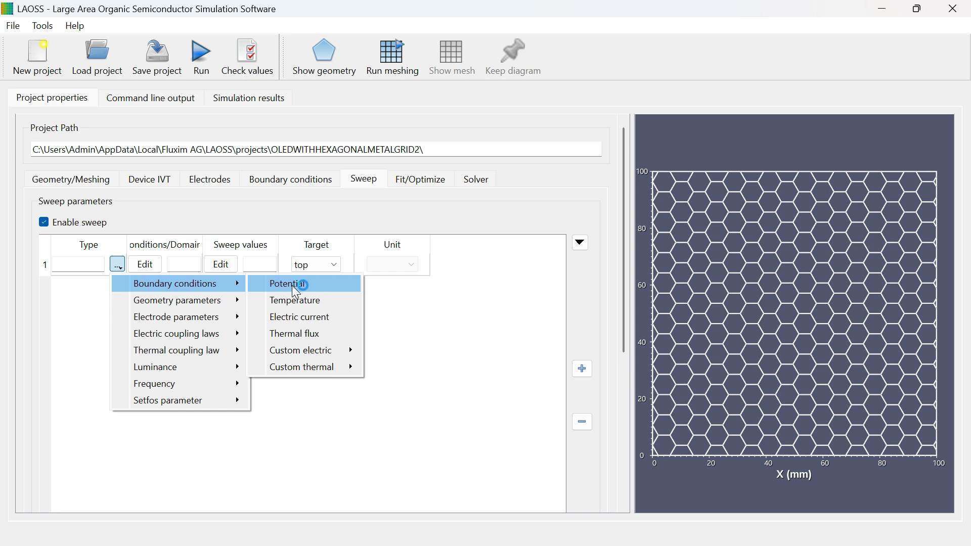
{"action": "left_click", "coordinate": [296, 292]}
{"action": "left_click", "coordinate": [152, 265]}
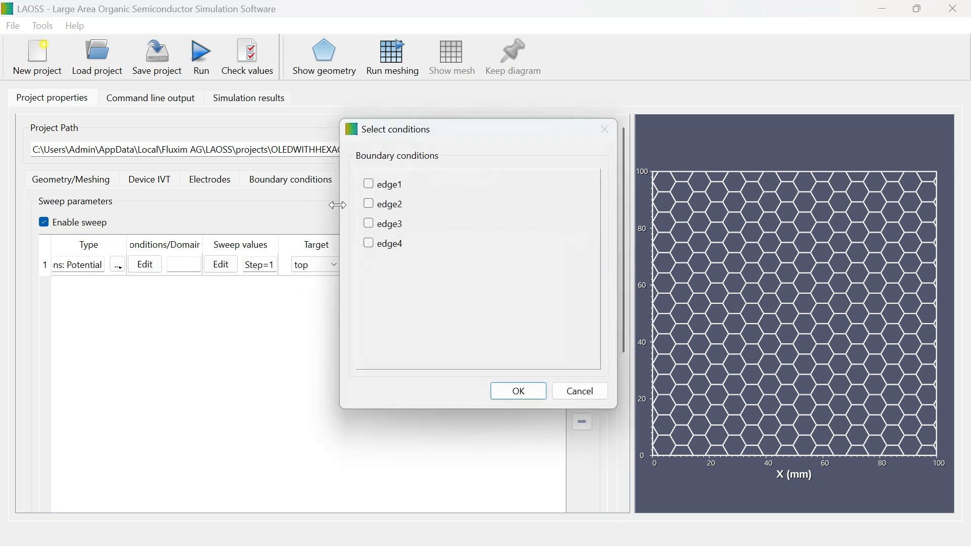
{"action": "left_click", "coordinate": [375, 184]}
{"action": "left_click", "coordinate": [370, 204]}
{"action": "left_click", "coordinate": [509, 398]}
Step: Set the potential's linear sweep values from 0 to 9 with a step of 1
{"action": "left_click", "coordinate": [225, 264]}
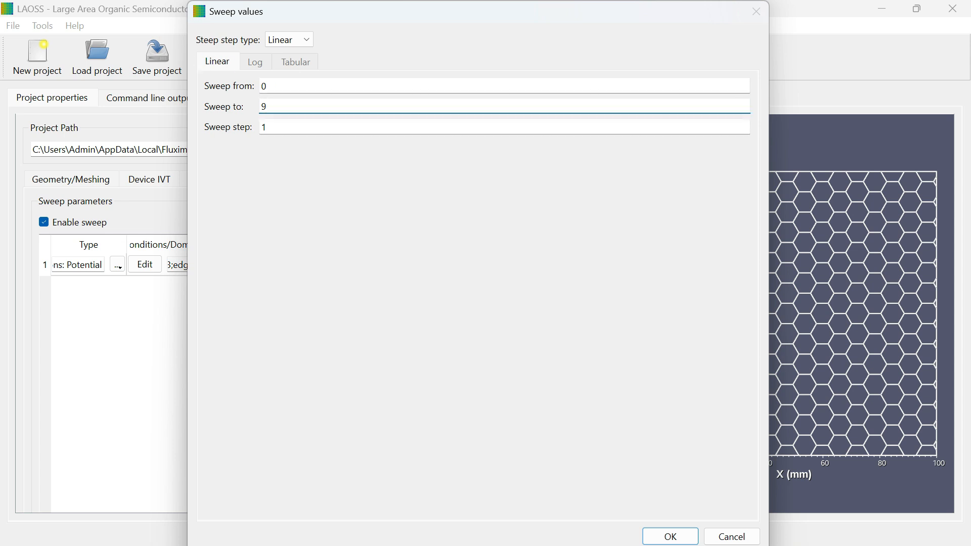
Step: Review the Log and Tabular sweep options, including table creation and CSV loading, then return to Linear and accept the sweep values
{"action": "left_click", "coordinate": [295, 38]}
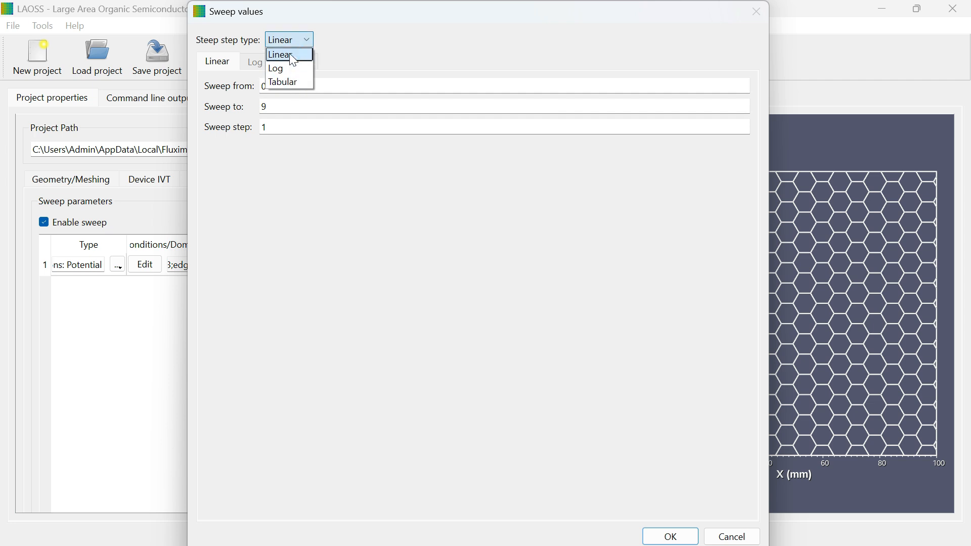
{"action": "left_click", "coordinate": [277, 69]}
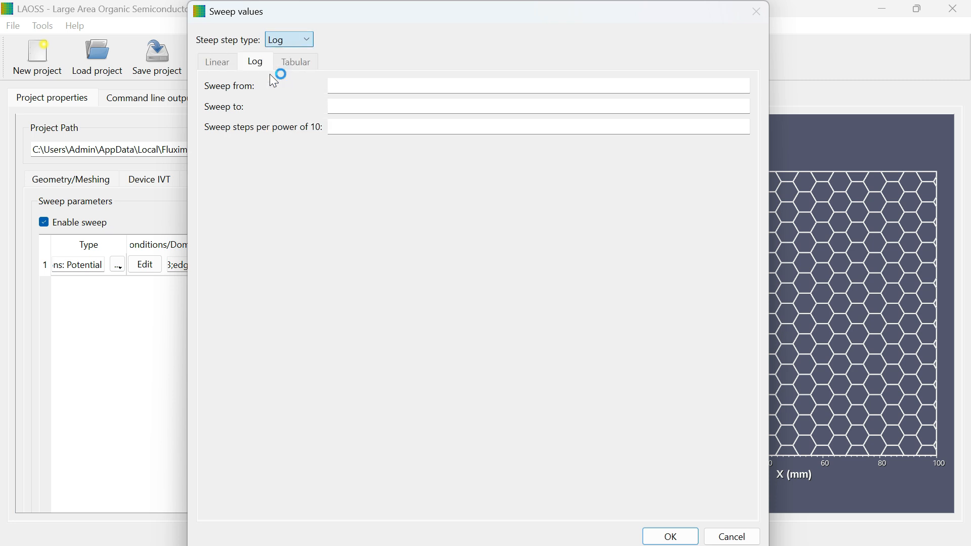
{"action": "left_click", "coordinate": [290, 40]}
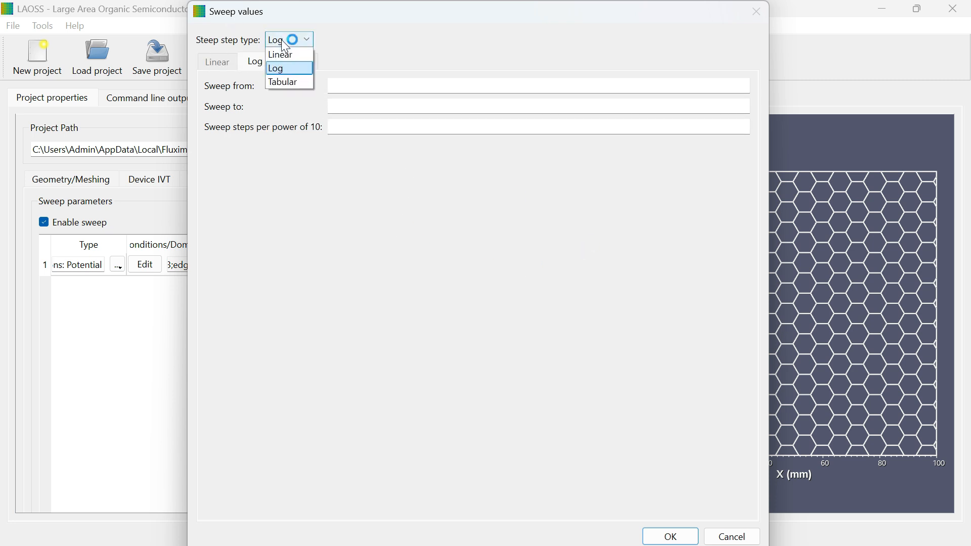
{"action": "left_click", "coordinate": [282, 81]}
{"action": "left_click", "coordinate": [245, 87]}
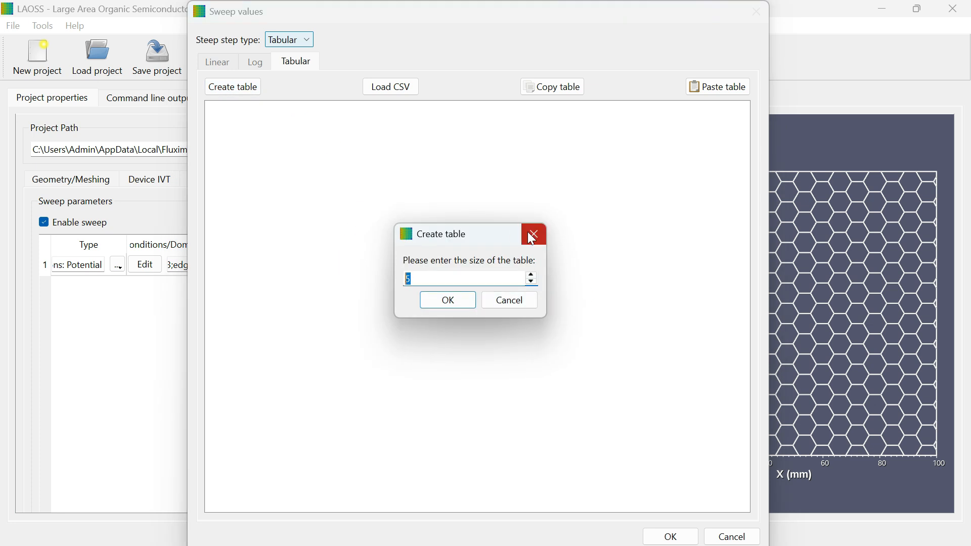
{"action": "left_click", "coordinate": [534, 235]}
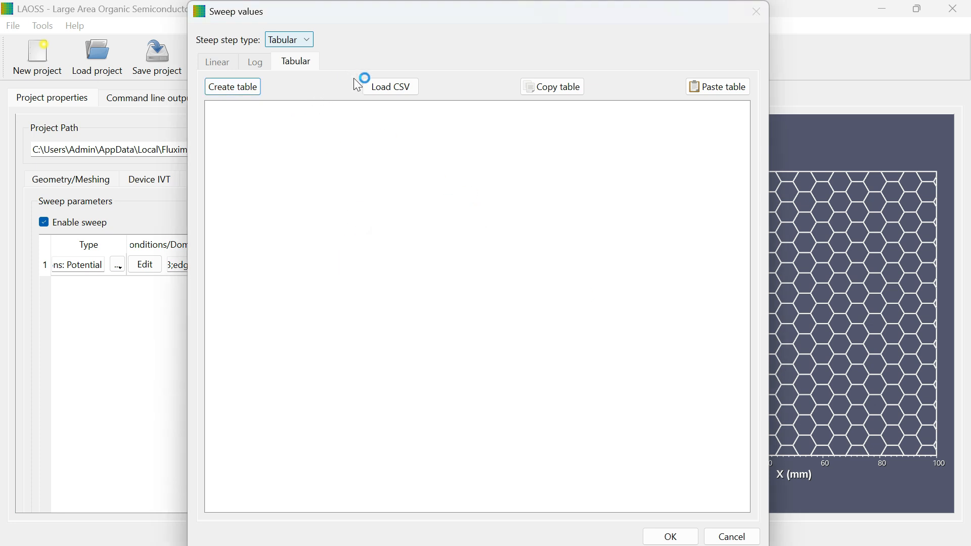
{"action": "left_click", "coordinate": [374, 89]}
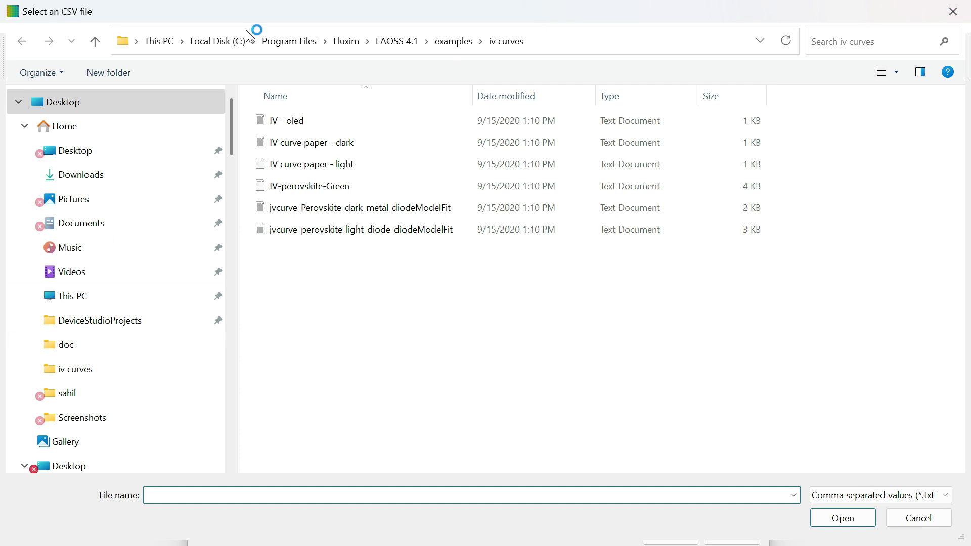
{"action": "left_click", "coordinate": [954, 18]}
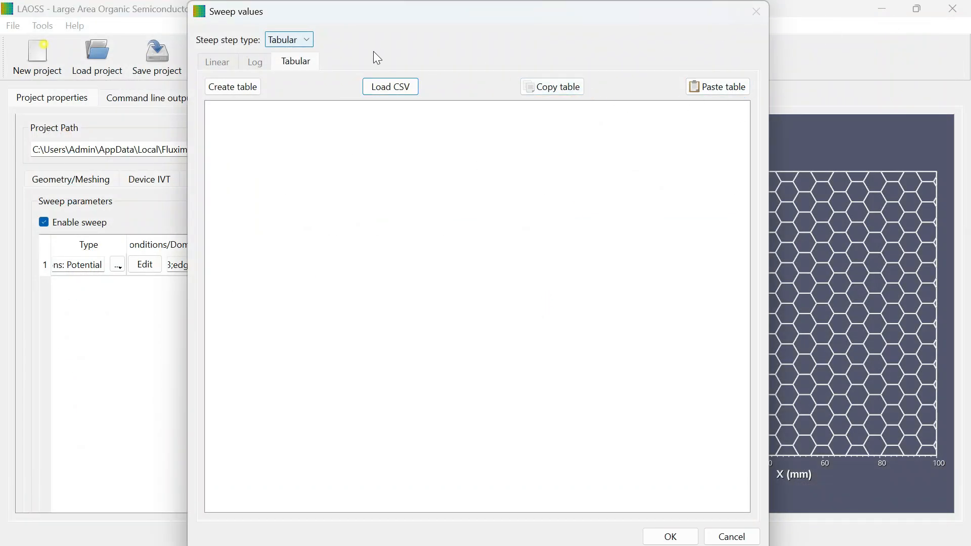
{"action": "left_click", "coordinate": [306, 40]}
{"action": "left_click", "coordinate": [299, 52]}
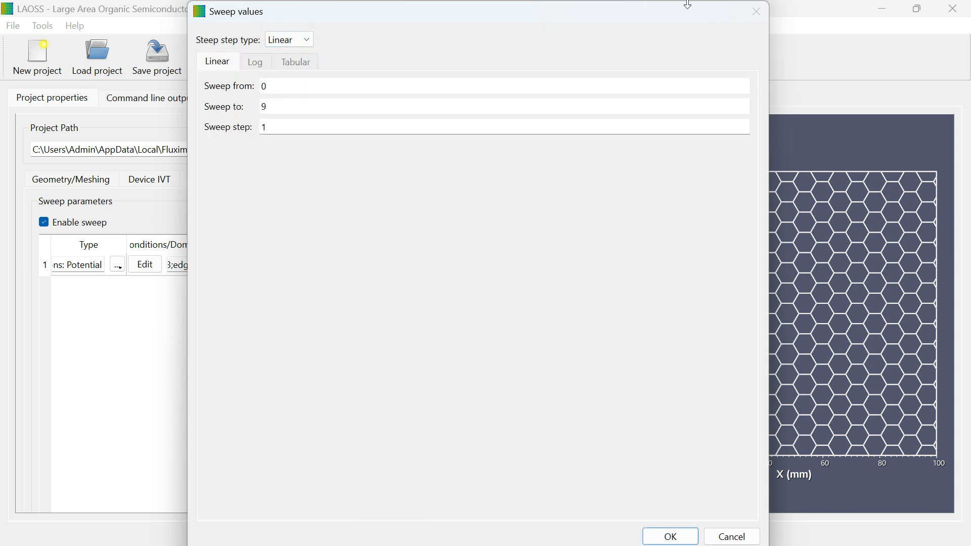
{"action": "left_click", "coordinate": [672, 536]}
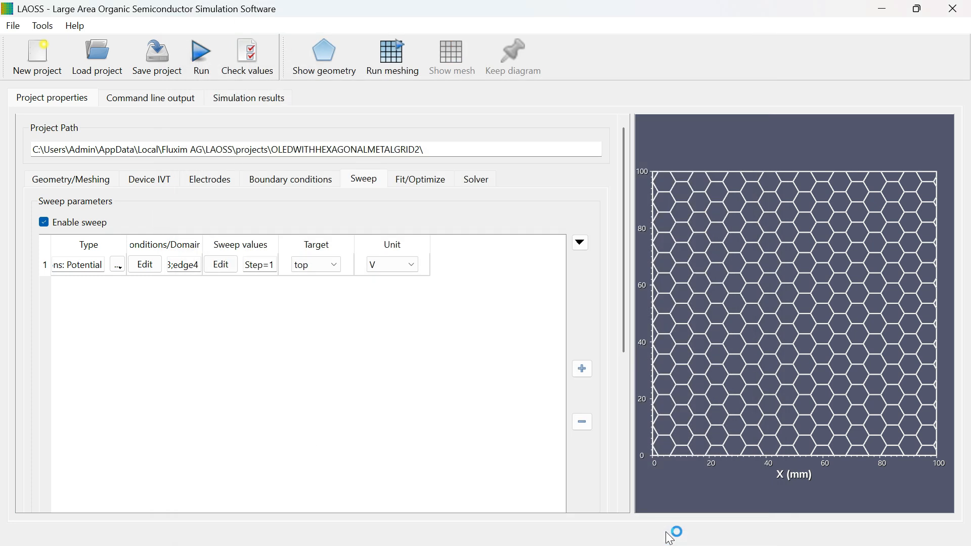
Step: Choose top as the potential sweep's target and review its unit options, keeping V
{"action": "left_click", "coordinate": [316, 265]}
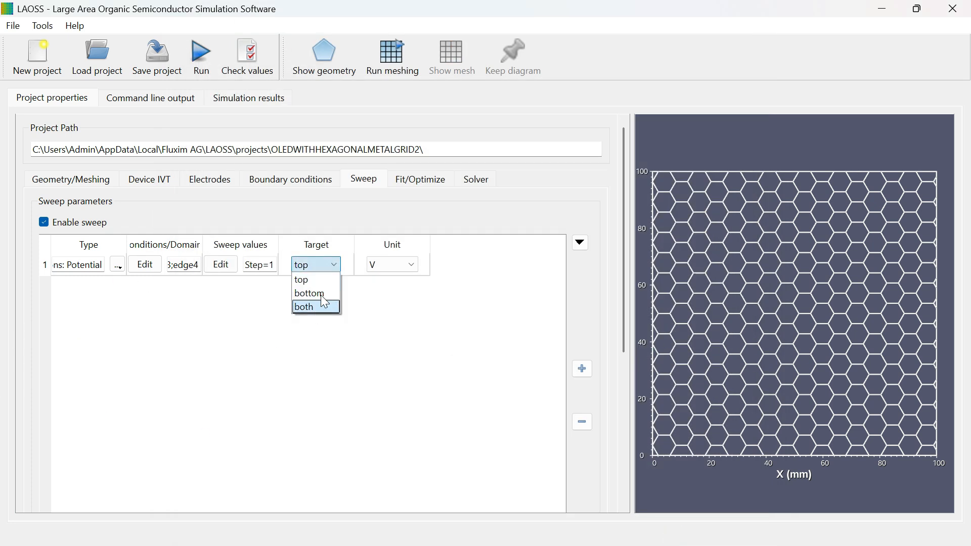
{"action": "left_click", "coordinate": [315, 281]}
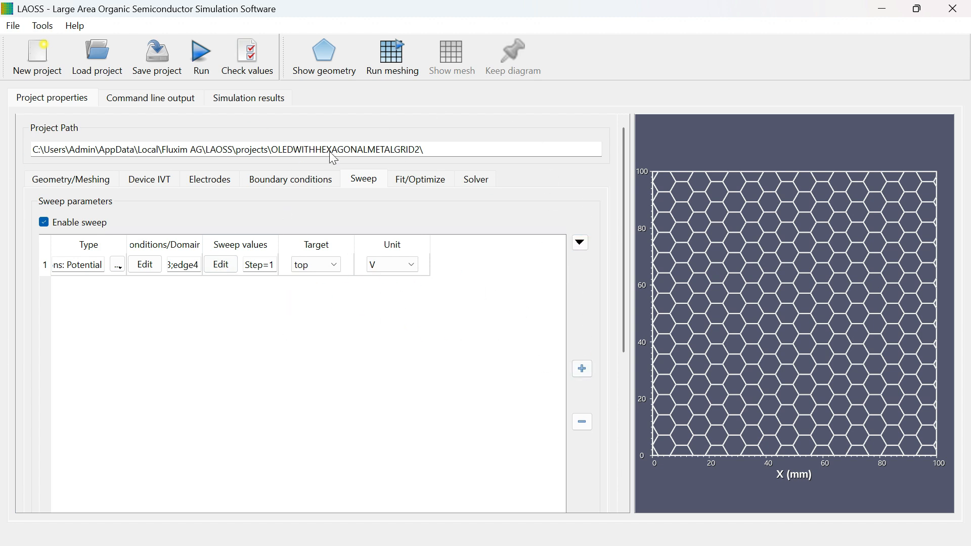
{"action": "left_click", "coordinate": [398, 267]}
{"action": "left_click", "coordinate": [398, 267]}
Step: Try the Optimization: Minimize and Optimization: Maximize types, and set the fit/optimization type to Fit imported IV curve
{"action": "left_click", "coordinate": [422, 180]}
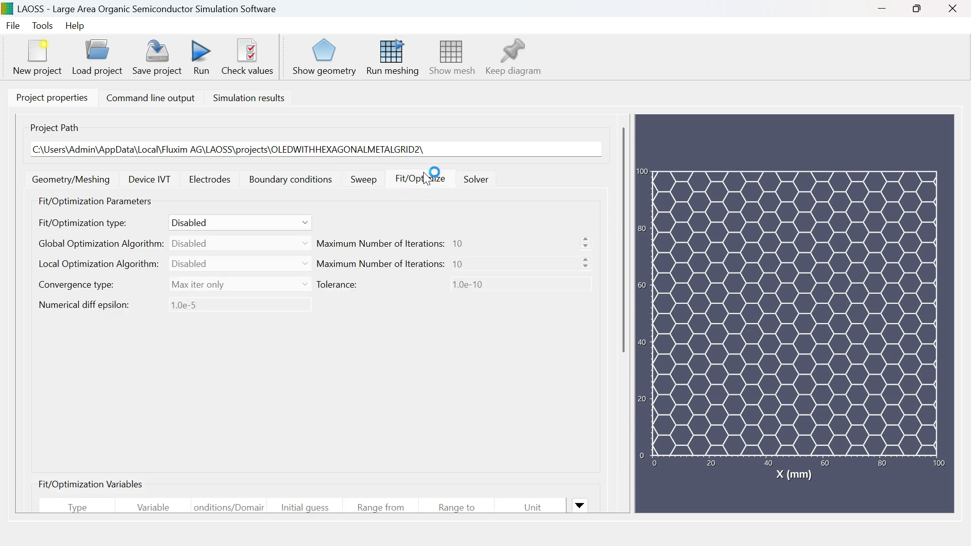
{"action": "left_click", "coordinate": [278, 223]}
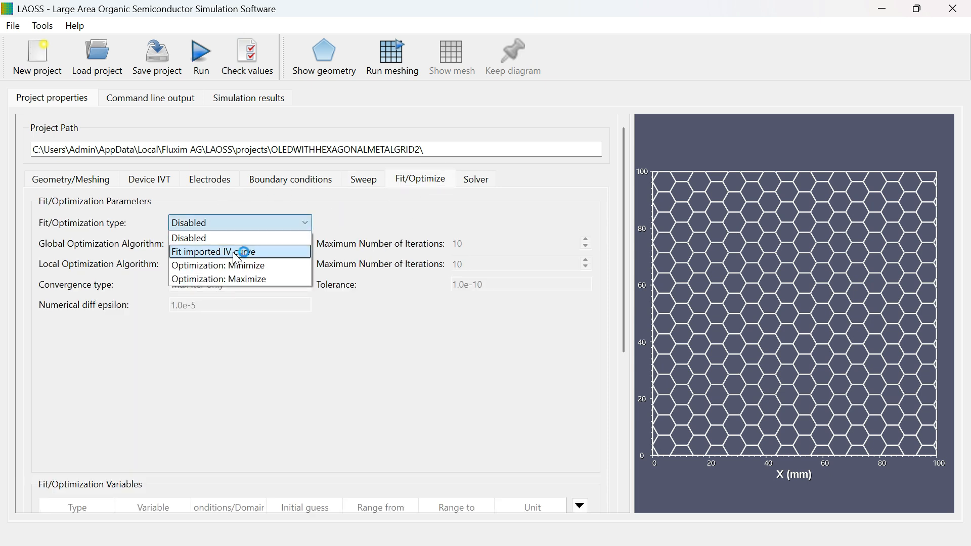
{"action": "left_click", "coordinate": [238, 256]}
{"action": "left_click", "coordinate": [276, 222]}
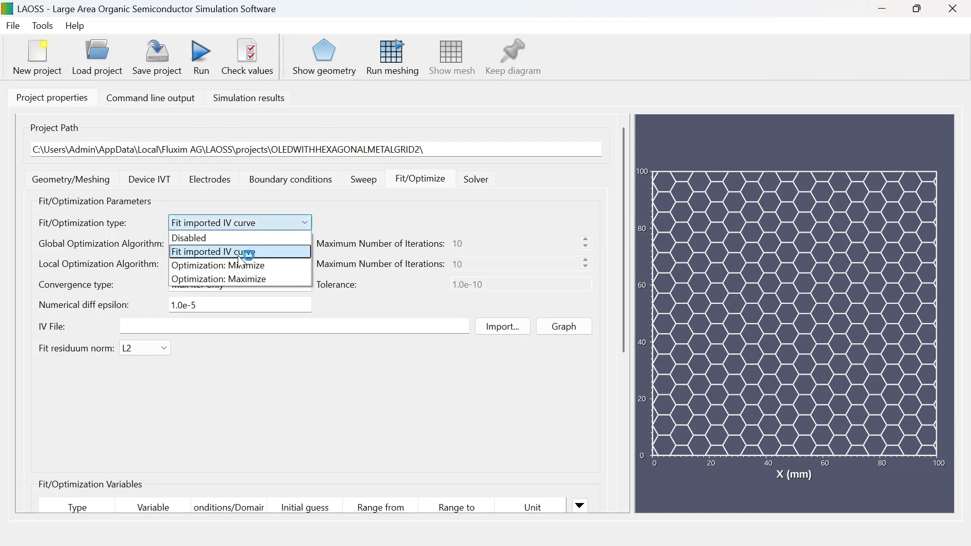
{"action": "left_click", "coordinate": [242, 264]}
{"action": "left_click", "coordinate": [275, 226]}
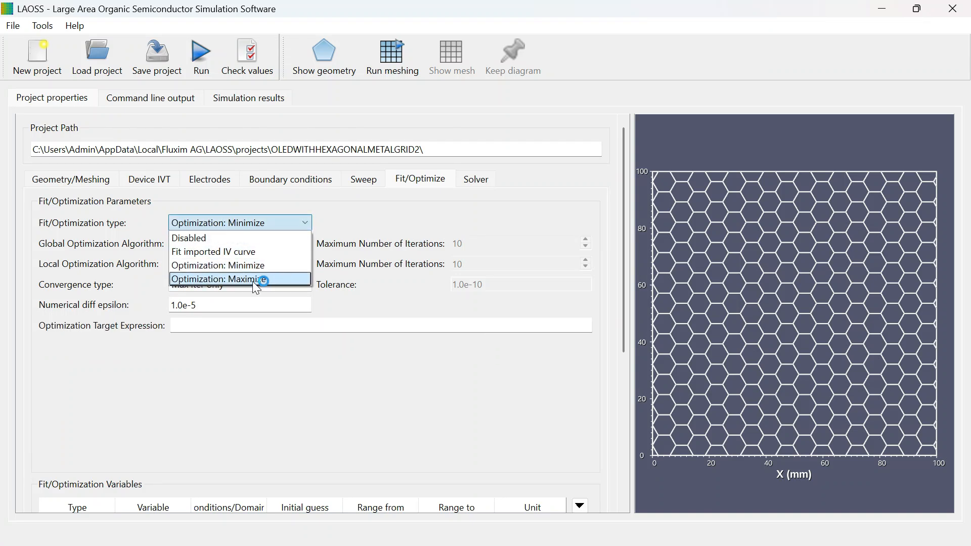
{"action": "left_click", "coordinate": [254, 281]}
{"action": "left_click", "coordinate": [277, 222]}
{"action": "left_click", "coordinate": [243, 252]}
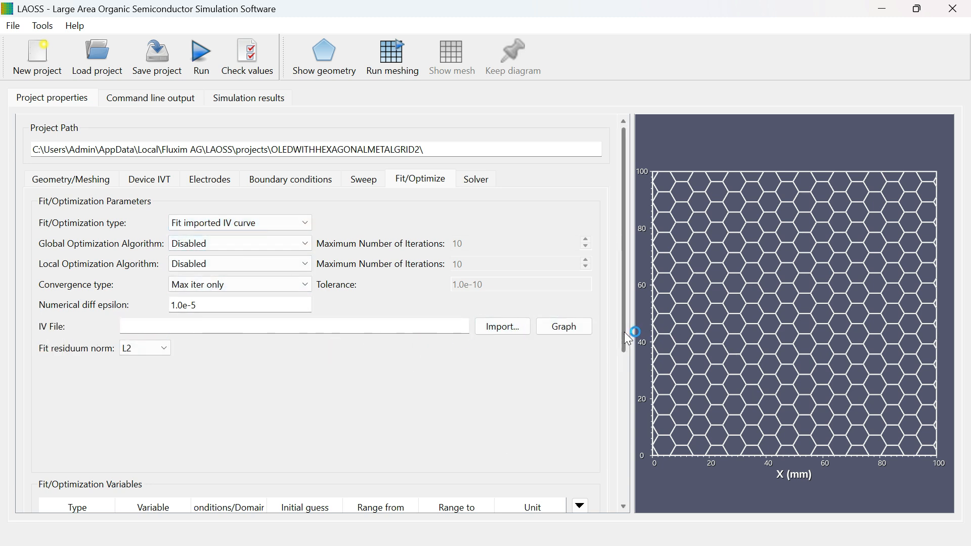
Step: Add a fit/optimization variable row and review its type options and the available model parameter categories
{"action": "left_click_drag", "start_coordinate": [625, 332], "coordinate": [625, 401]}
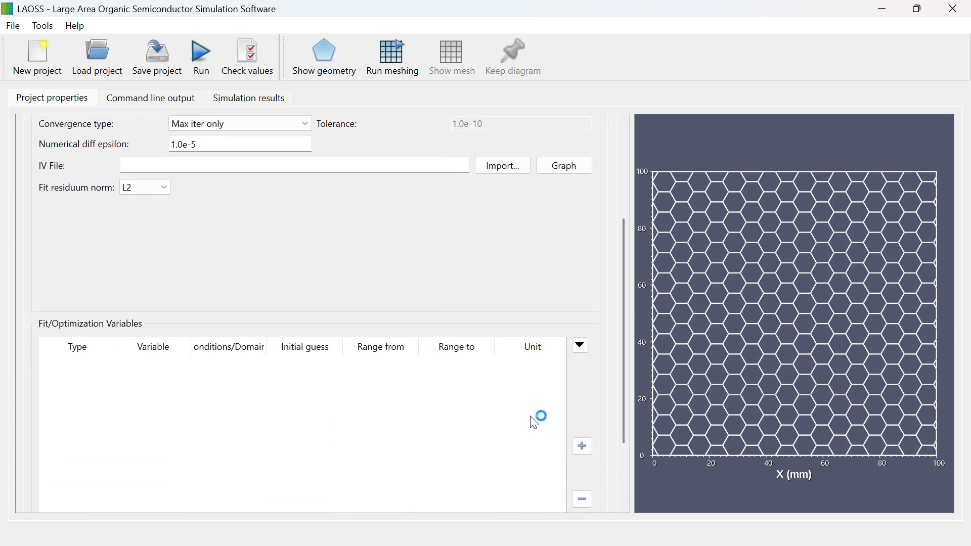
{"action": "left_click", "coordinate": [582, 446]}
{"action": "left_click", "coordinate": [109, 366]}
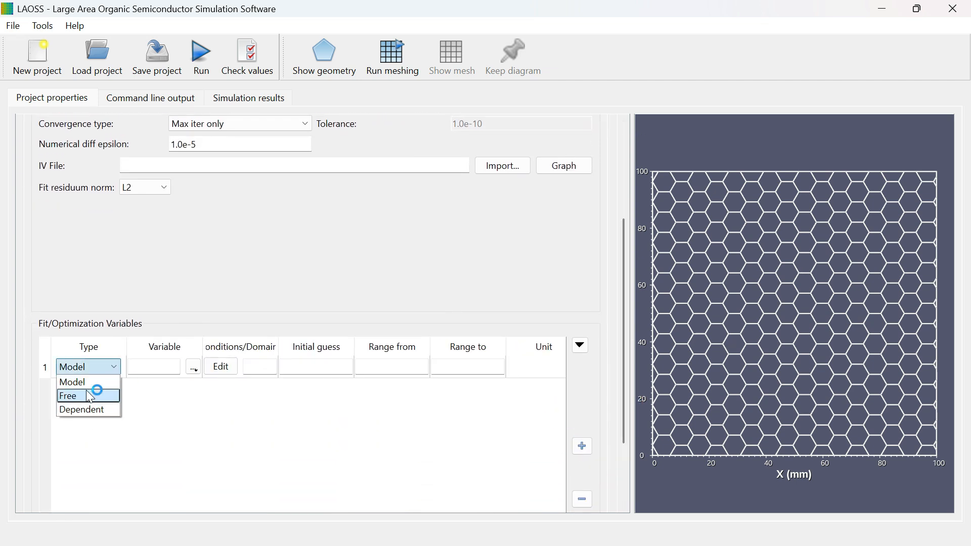
{"action": "left_click", "coordinate": [92, 367]}
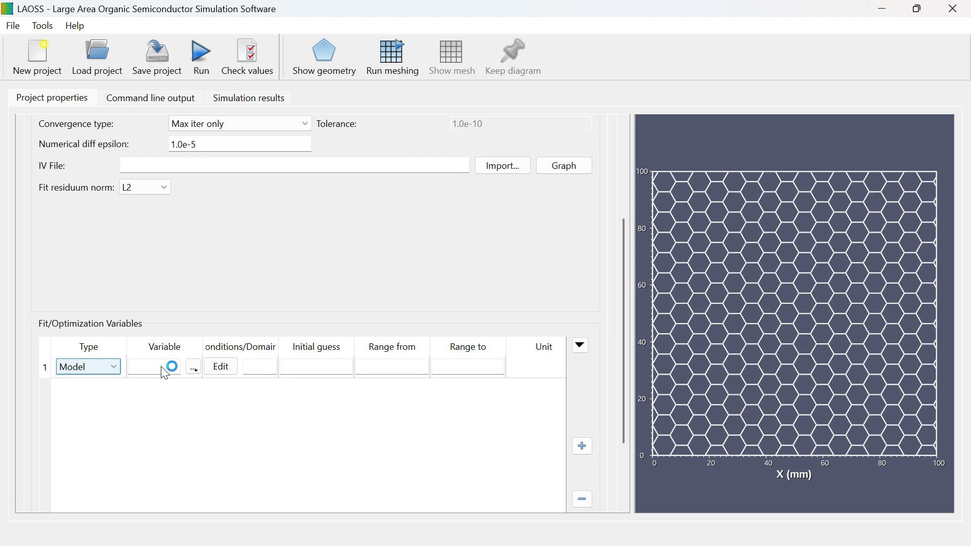
{"action": "left_click", "coordinate": [194, 368]}
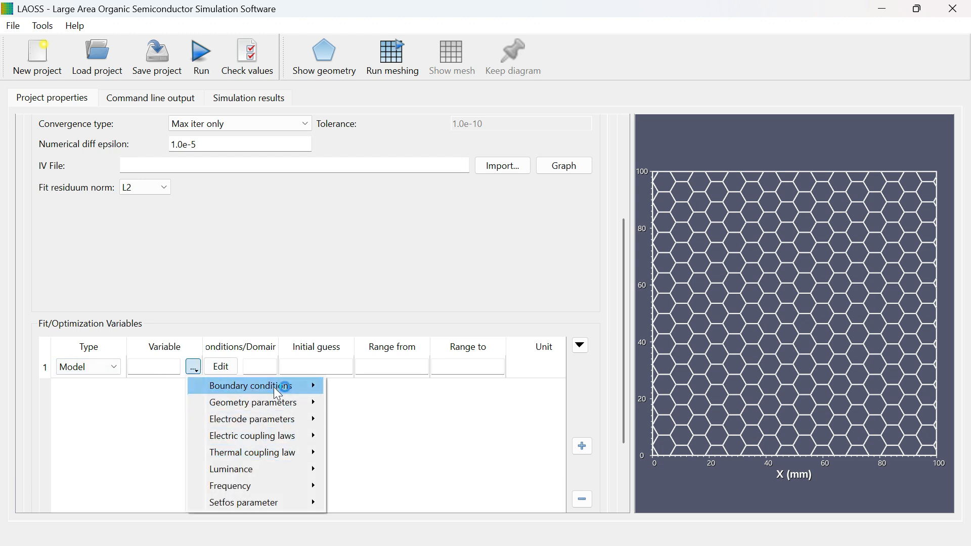
{"action": "left_click", "coordinate": [190, 373]}
{"action": "left_click", "coordinate": [223, 371]}
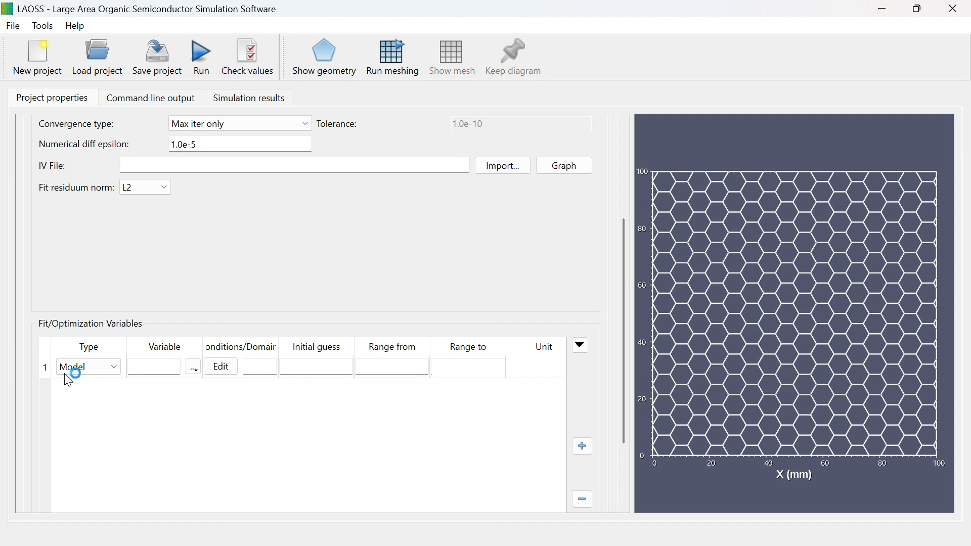
Step: Remove the fit/optimization variable row and set the fit/optimization type to Disabled
{"action": "left_click", "coordinate": [45, 368]}
{"action": "left_click", "coordinate": [582, 501]}
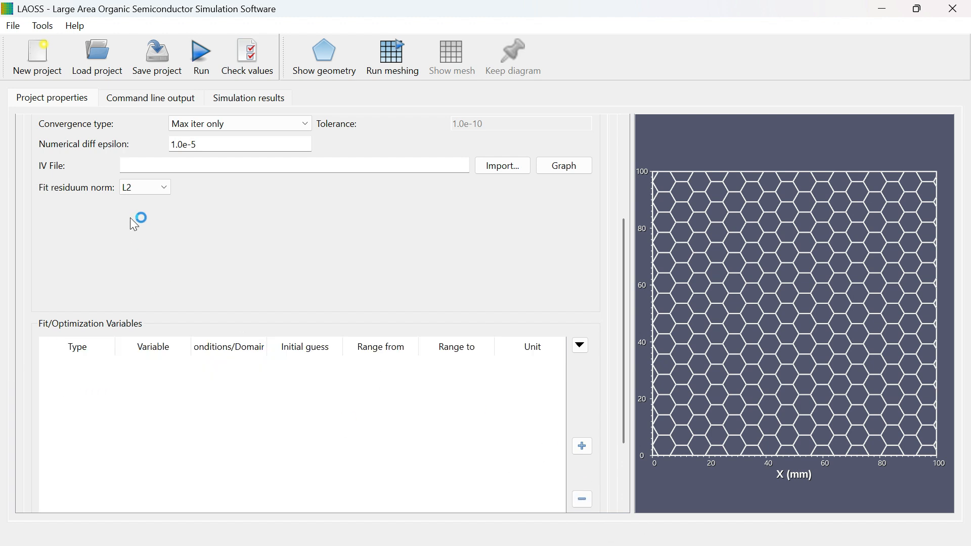
{"action": "scroll", "coordinate": [382, 269], "scroll_direction": "up", "scroll_amount": 3}
{"action": "left_click", "coordinate": [299, 199]}
{"action": "left_click", "coordinate": [242, 215]}
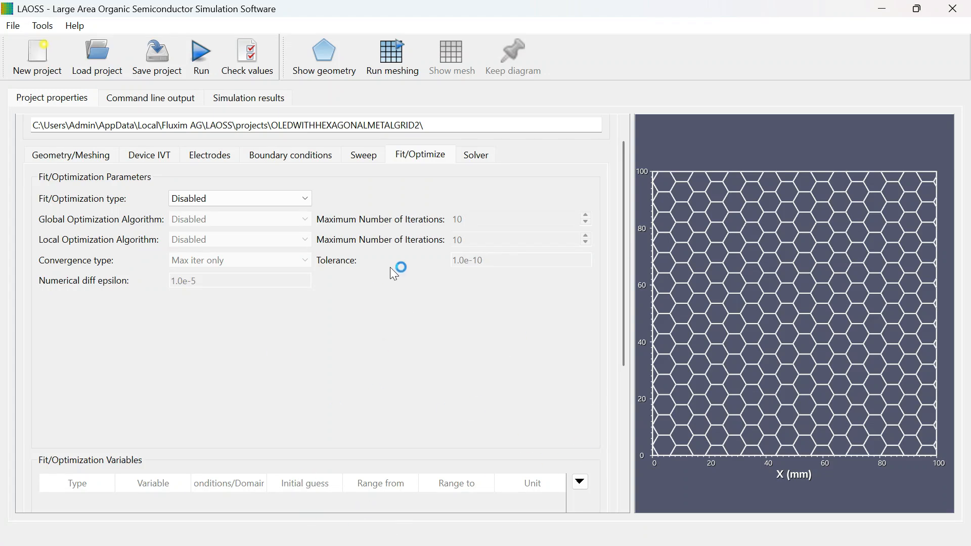
Step: In the solver settings, set the global convergence type to Absolute residual and the norm to RMS
{"action": "left_click", "coordinate": [480, 159]}
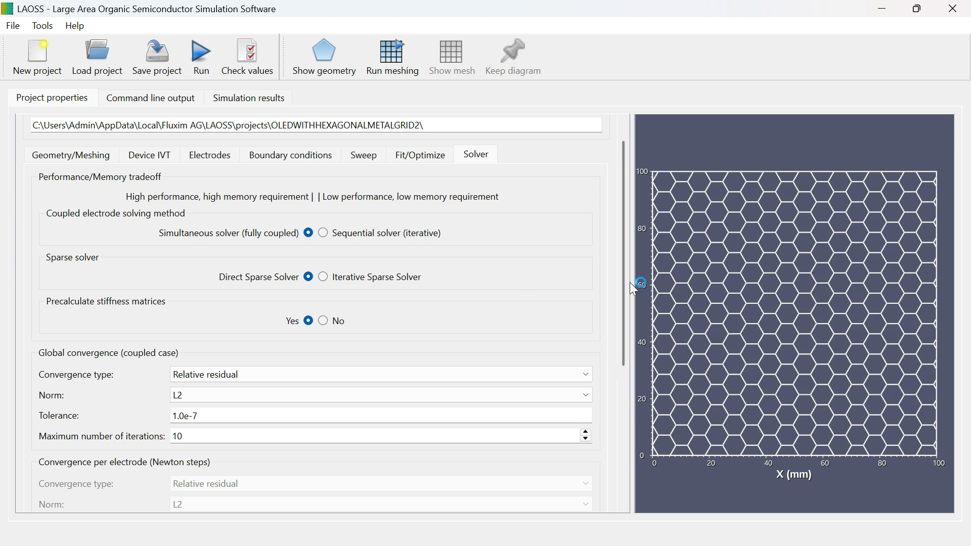
{"action": "left_click_drag", "start_coordinate": [622, 357], "coordinate": [621, 331]}
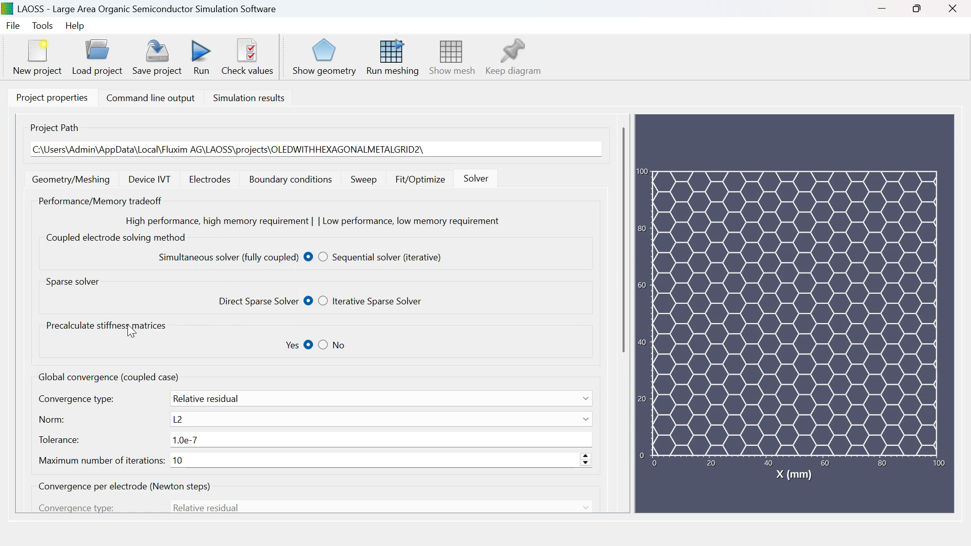
{"action": "left_click_drag", "start_coordinate": [624, 291], "coordinate": [639, 410]}
{"action": "left_click", "coordinate": [302, 191]}
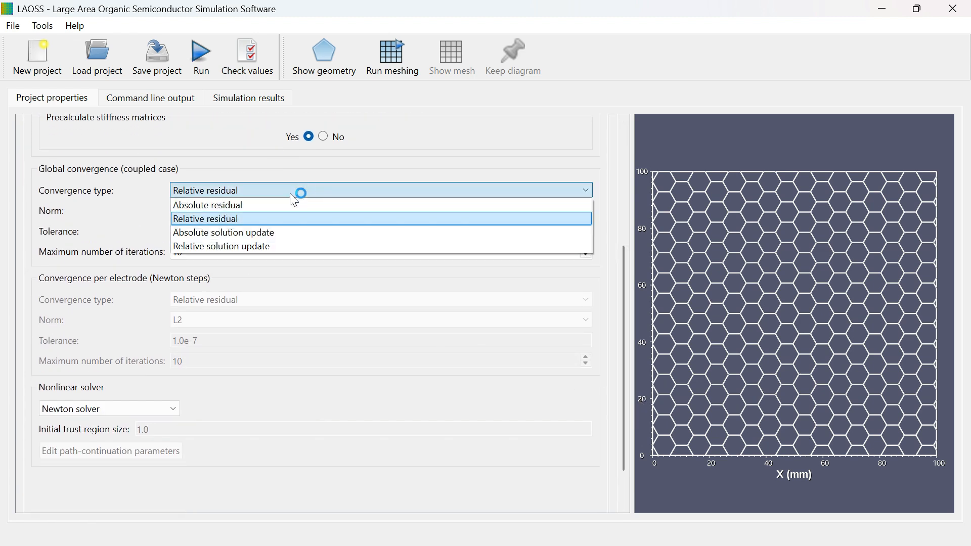
{"action": "left_click", "coordinate": [272, 206]}
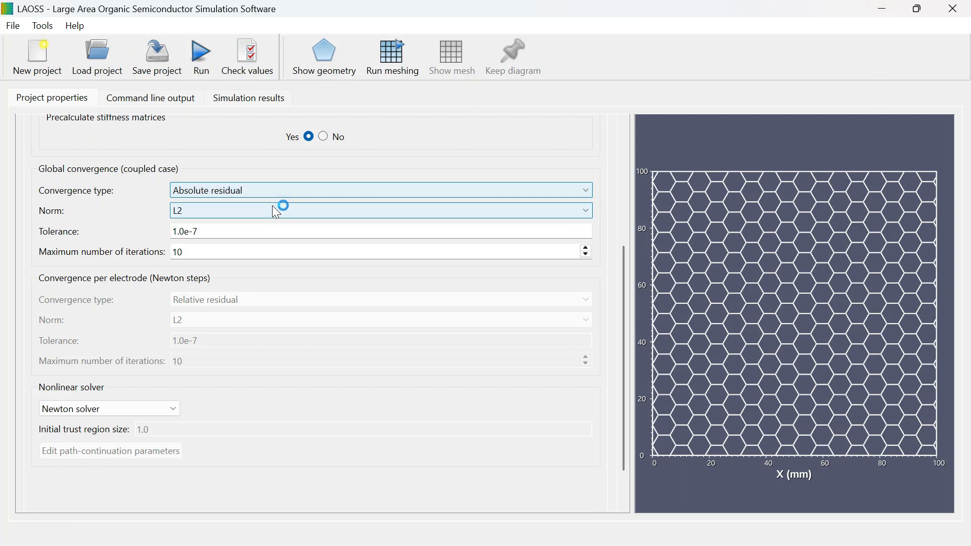
{"action": "left_click", "coordinate": [265, 212]}
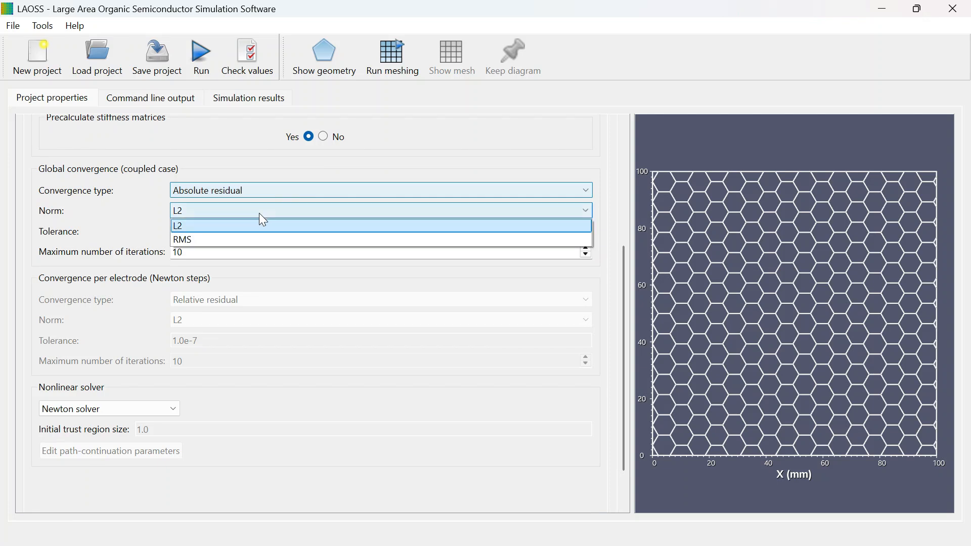
{"action": "left_click", "coordinate": [217, 240]}
Step: Set the global convergence tolerance to 1.0e-10 and the maximum number of iterations to 100, and review the nonlinear solver options
{"action": "left_click", "coordinate": [218, 232]}
{"action": "key", "text": "BackSpace"}
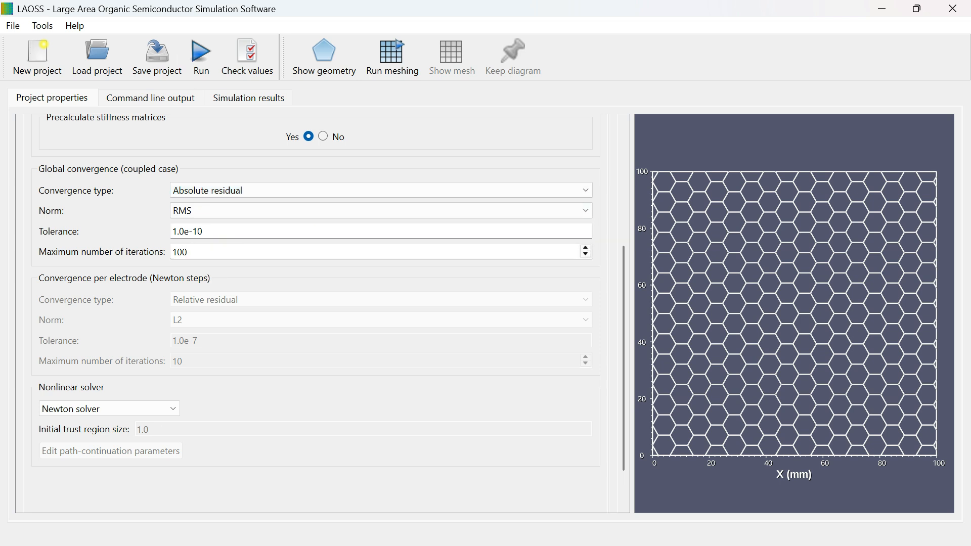
{"action": "left_click", "coordinate": [195, 258]}
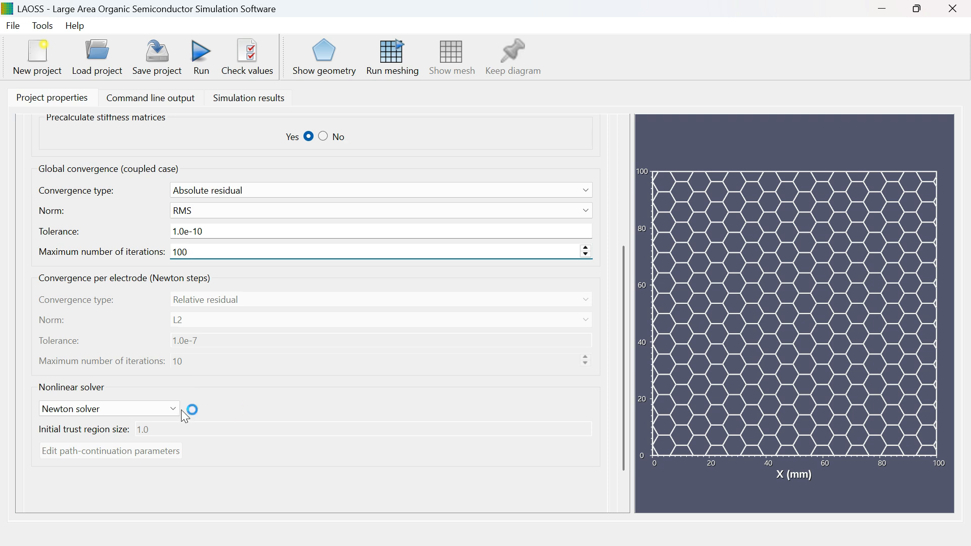
{"action": "left_click", "coordinate": [136, 409]}
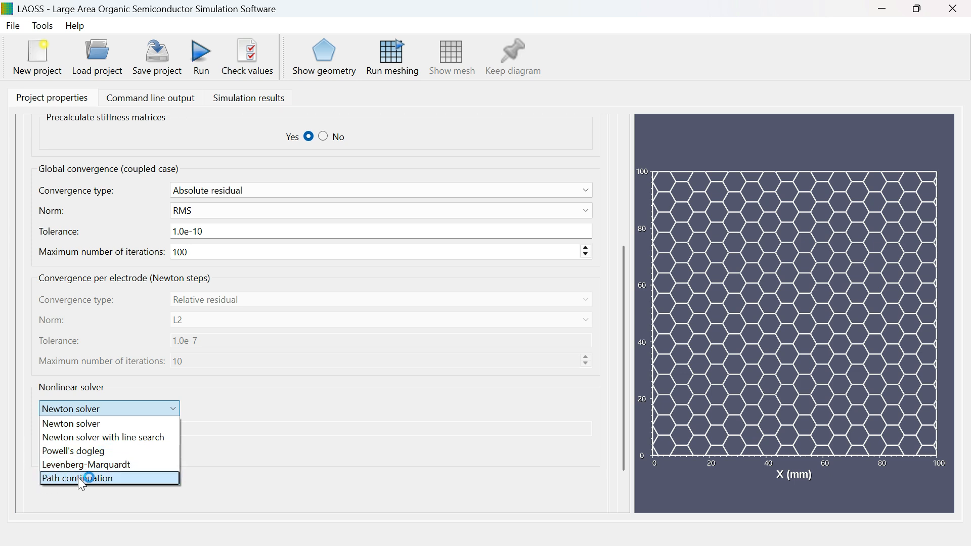
{"action": "left_click", "coordinate": [81, 451]}
Step: Review the project's geometry, device IVT, electrode, boundary condition, sweep and fit/optimize settings before running the simulation
{"action": "left_click", "coordinate": [91, 178]}
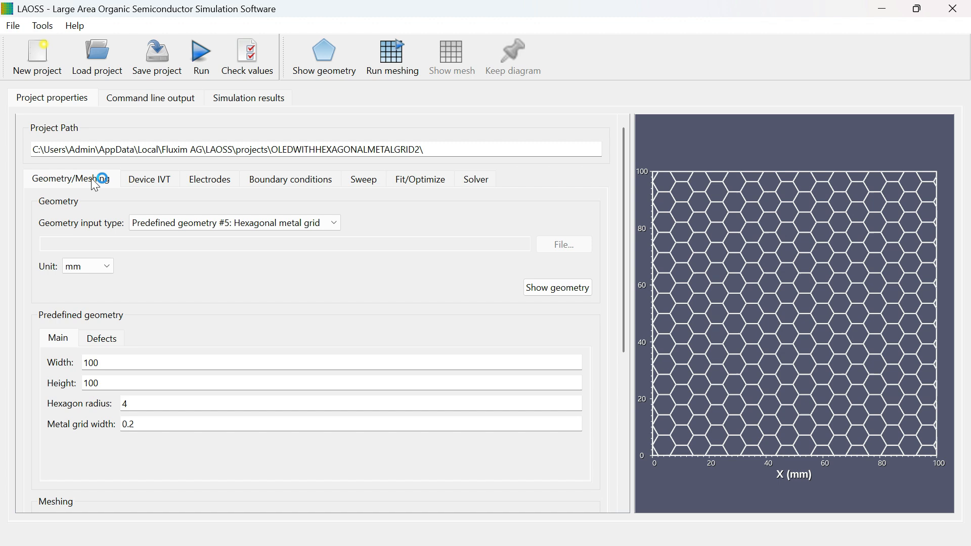
{"action": "left_click", "coordinate": [159, 182]}
{"action": "left_click", "coordinate": [224, 184]}
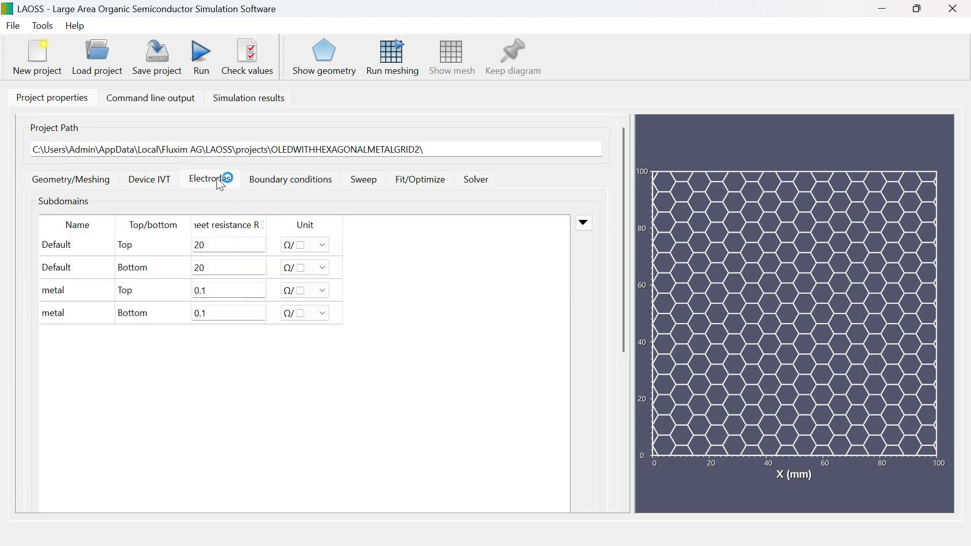
{"action": "left_click", "coordinate": [301, 184]}
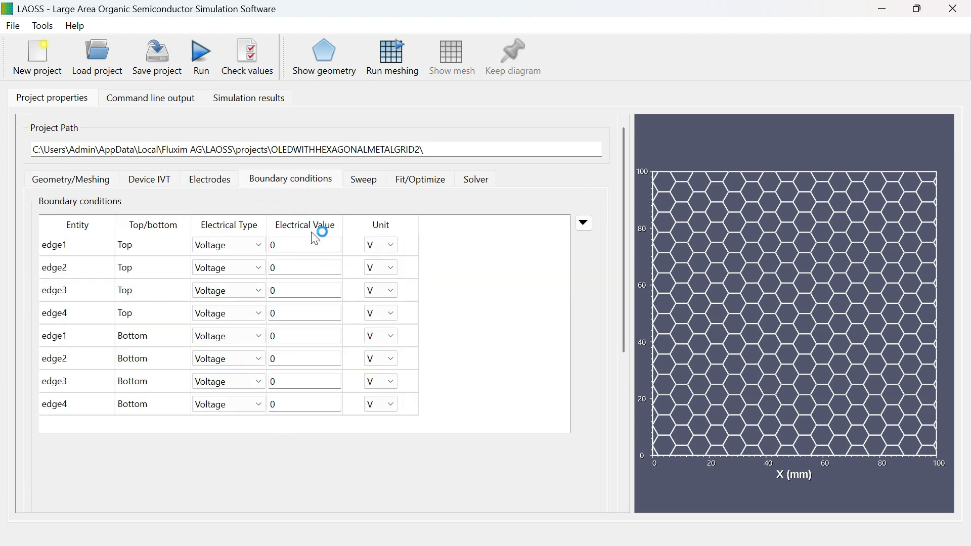
{"action": "left_click", "coordinate": [373, 181]}
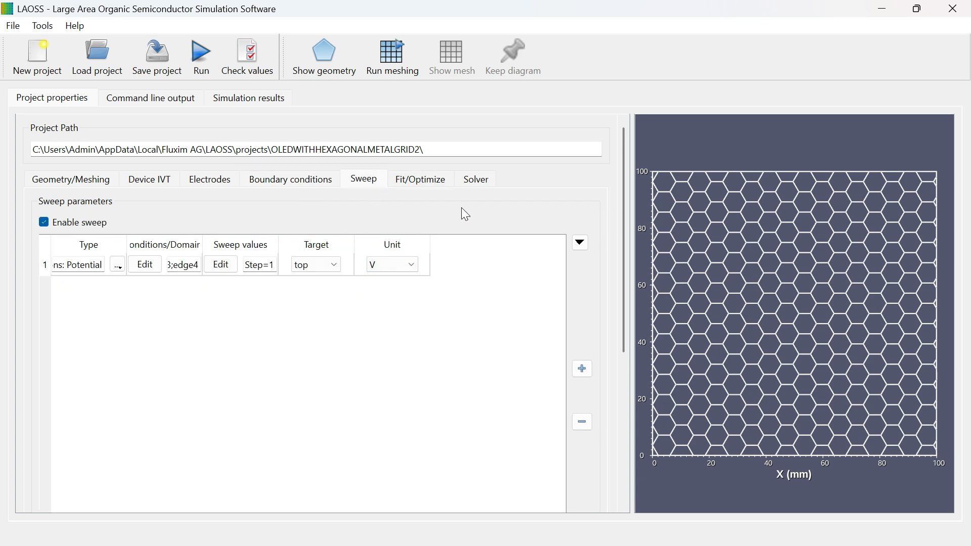
{"action": "left_click", "coordinate": [410, 181]}
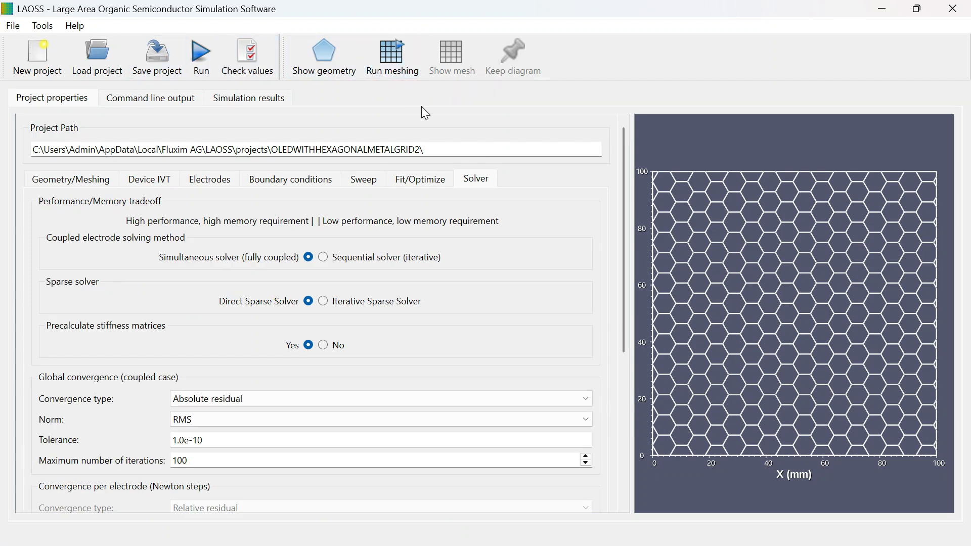
Step: Run the simulation and review the ohmic losses and power diagrams in its results
{"action": "left_click", "coordinate": [252, 98]}
{"action": "left_click", "coordinate": [202, 45]}
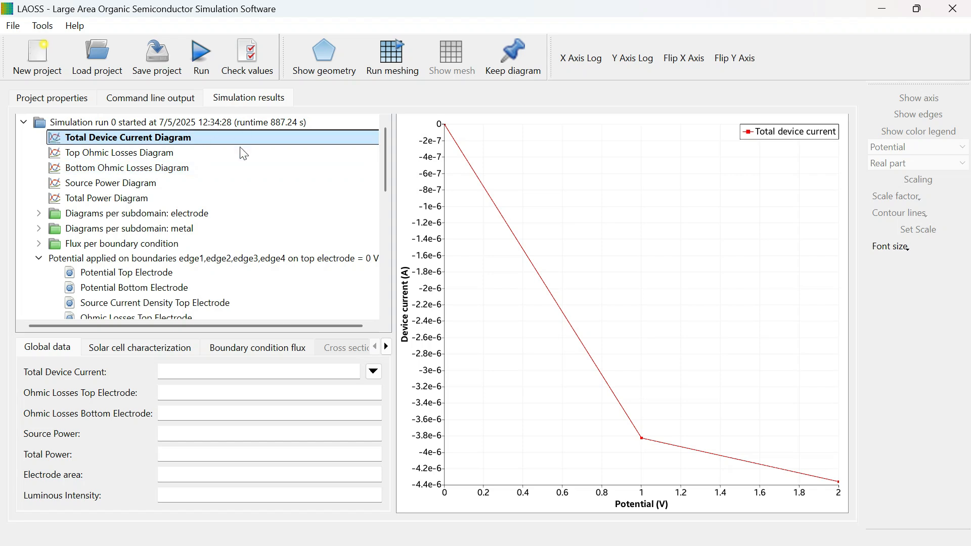
{"action": "left_click", "coordinate": [97, 157]}
{"action": "left_click", "coordinate": [93, 171]}
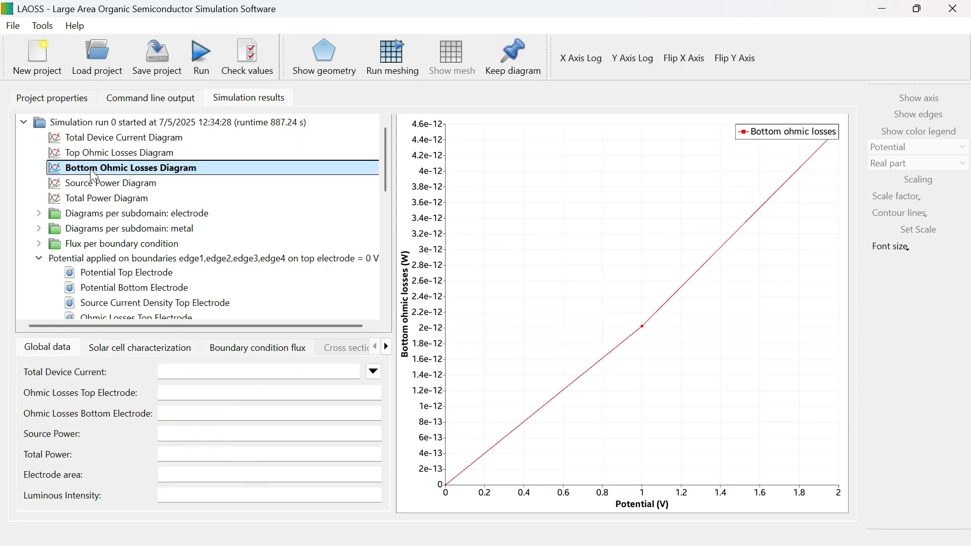
{"action": "left_click", "coordinate": [90, 191]}
{"action": "left_click", "coordinate": [119, 194]}
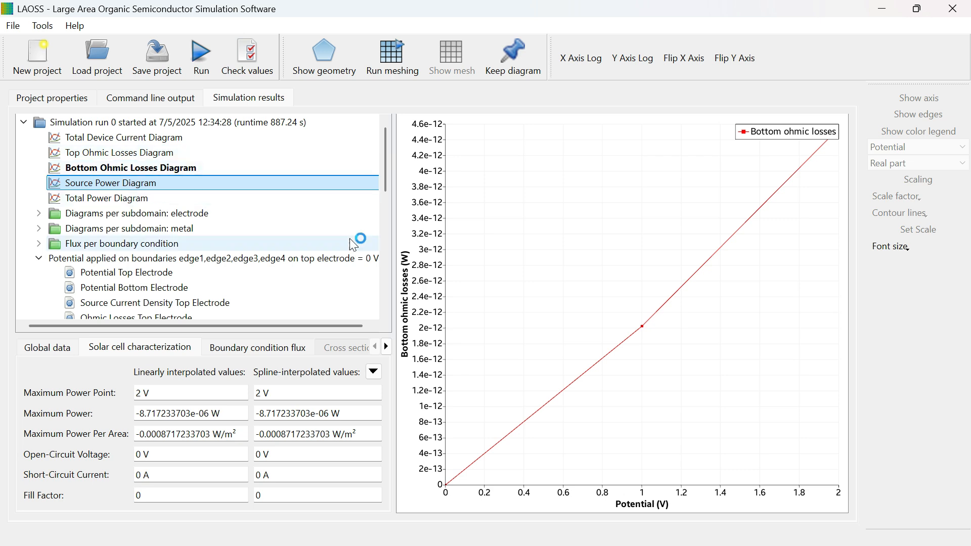
Step: Examine the electrode potential, in-plane current, source current density and ohmic losses results for the 0 V and 2 V sweep points
{"action": "left_click", "coordinate": [181, 276]}
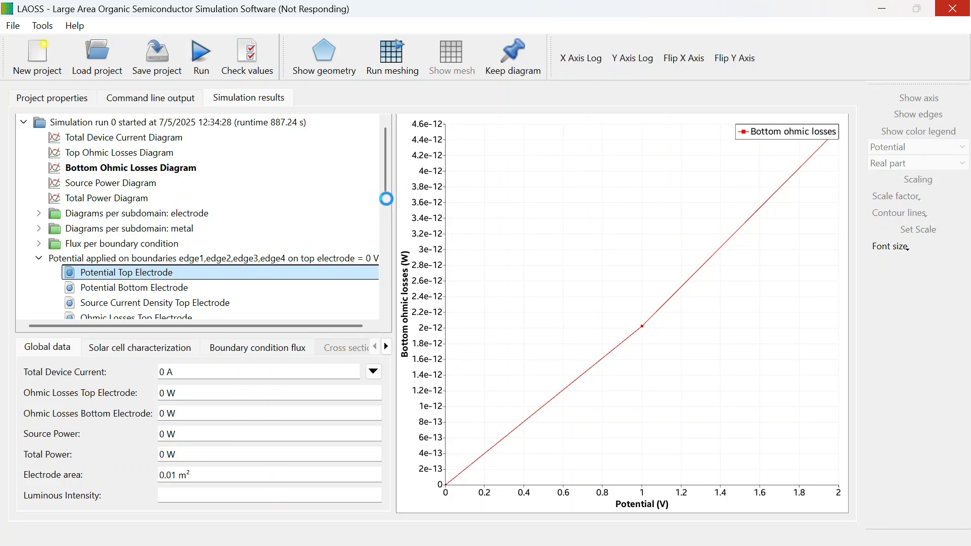
{"action": "left_click", "coordinate": [114, 244]}
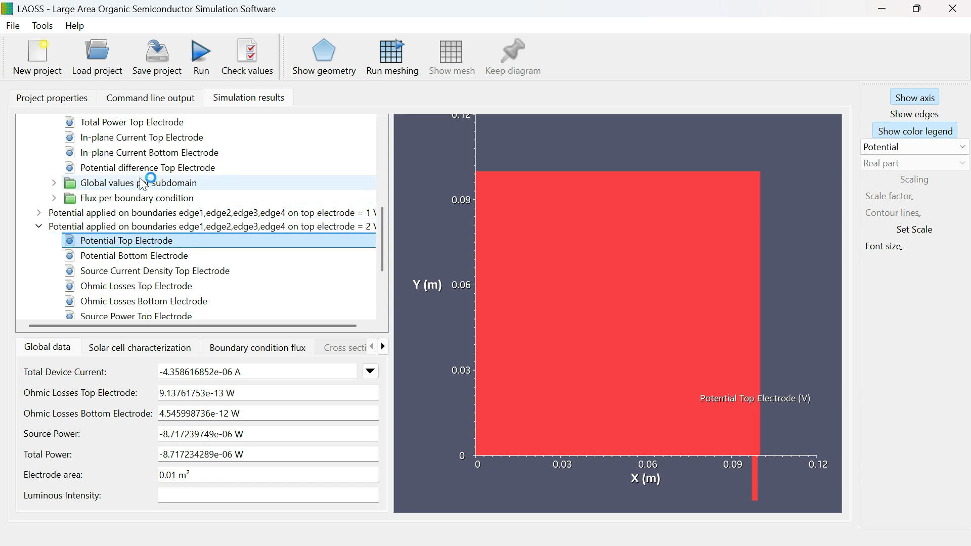
{"action": "left_click", "coordinate": [105, 123]}
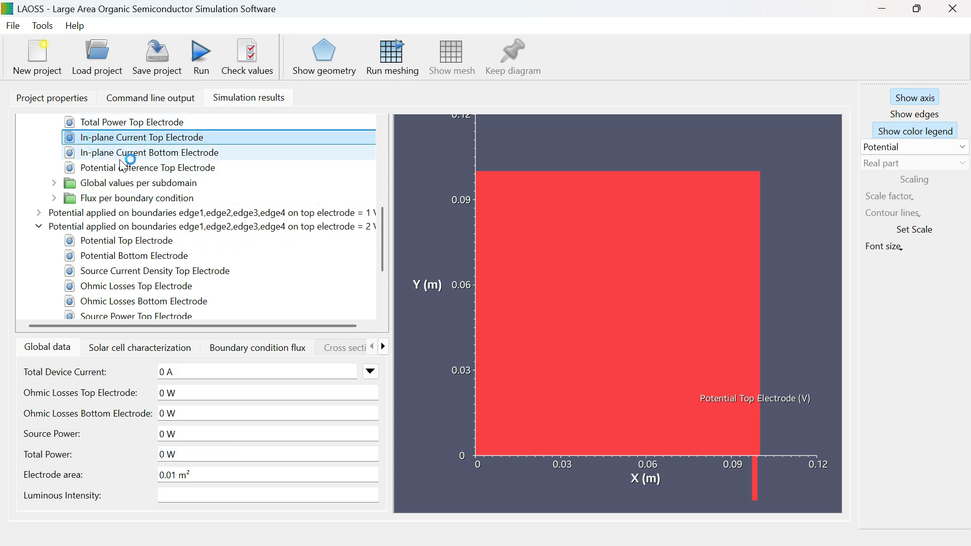
{"action": "left_click", "coordinate": [119, 273]}
{"action": "left_click", "coordinate": [132, 285]}
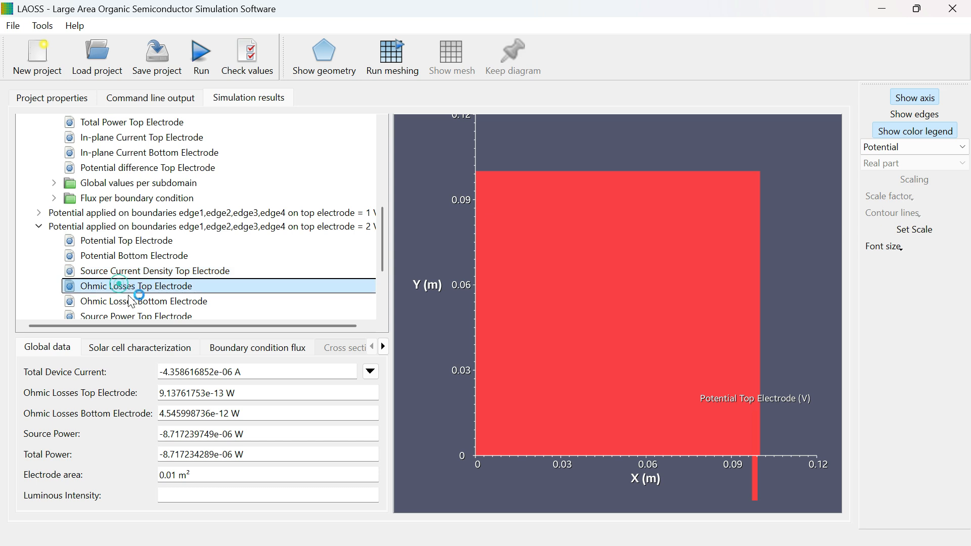
{"action": "left_click", "coordinate": [141, 301]}
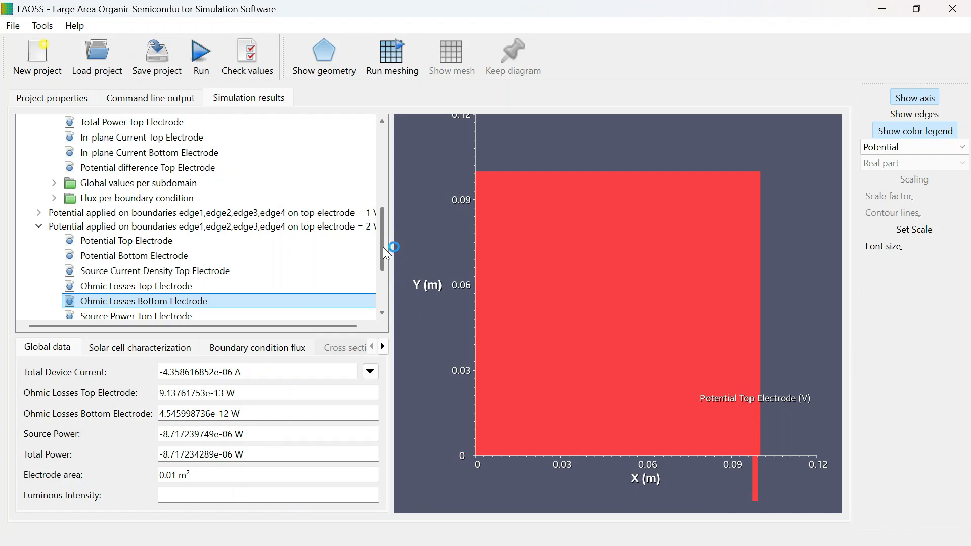
{"action": "left_click_drag", "start_coordinate": [384, 247], "coordinate": [385, 169]}
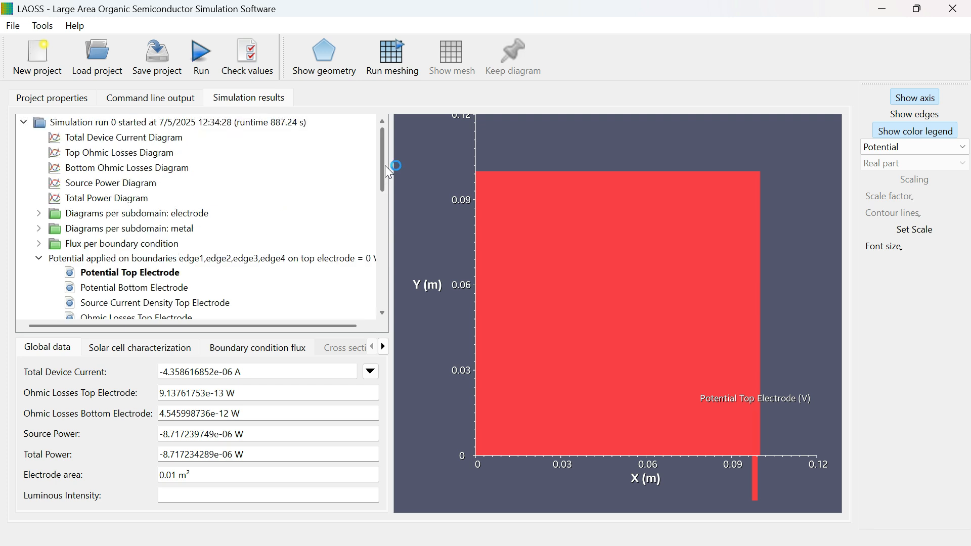
{"action": "left_click_drag", "start_coordinate": [386, 165], "coordinate": [395, 147]}
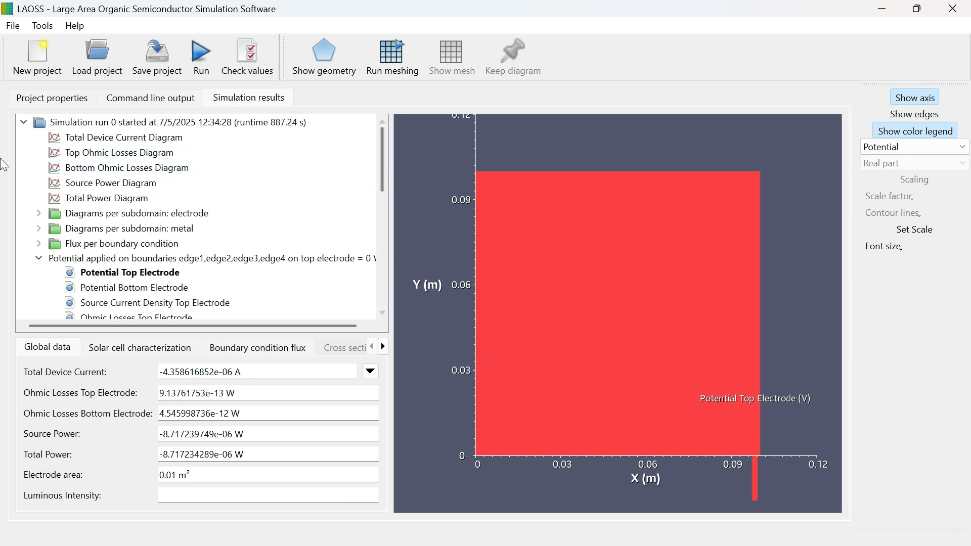